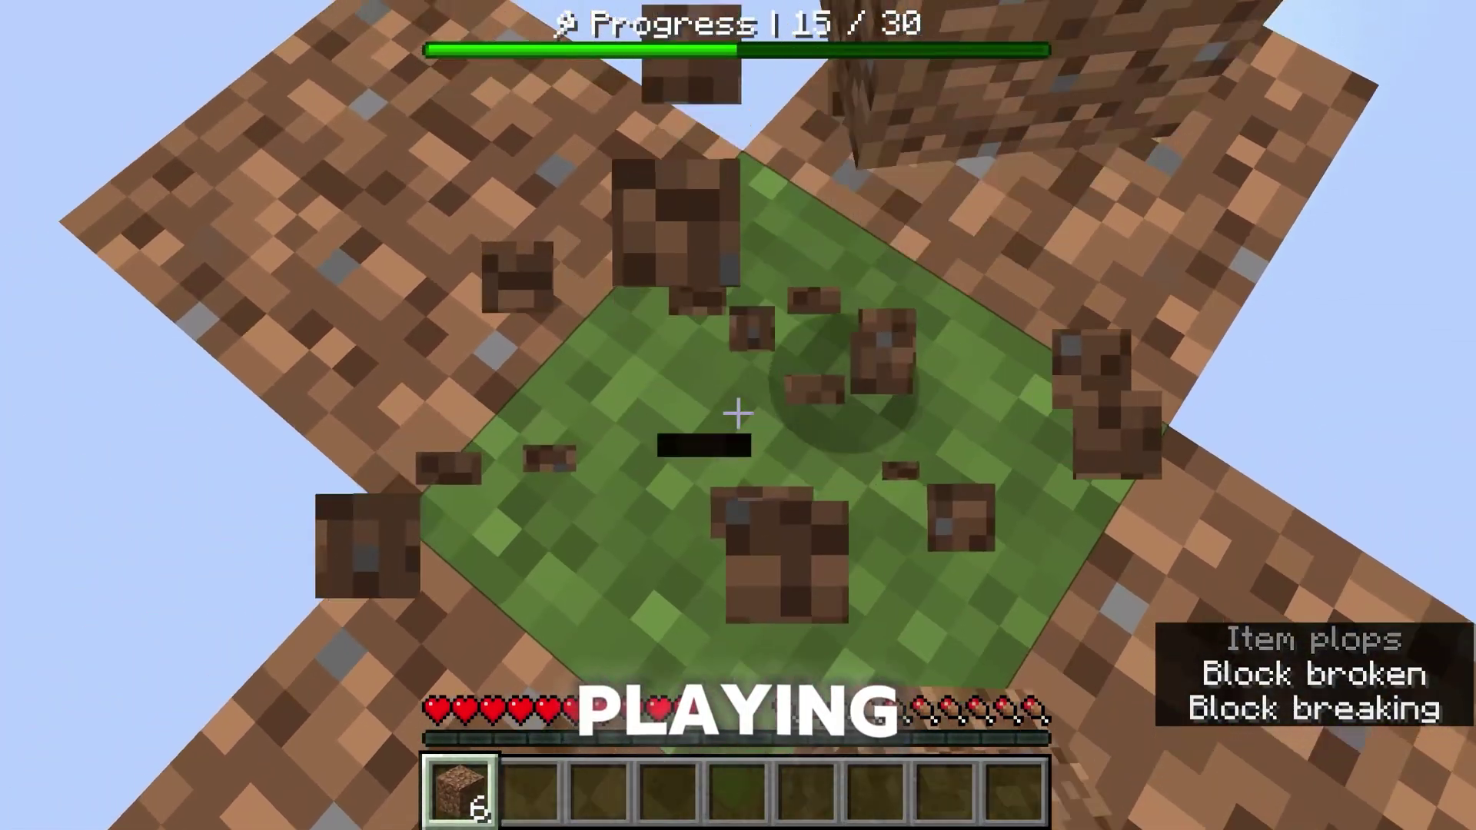
Mine OneBlock island blocks to reach 17 of 30 progress and switch to third-person view.
click(738, 414)
key(F5)
click(738, 414)
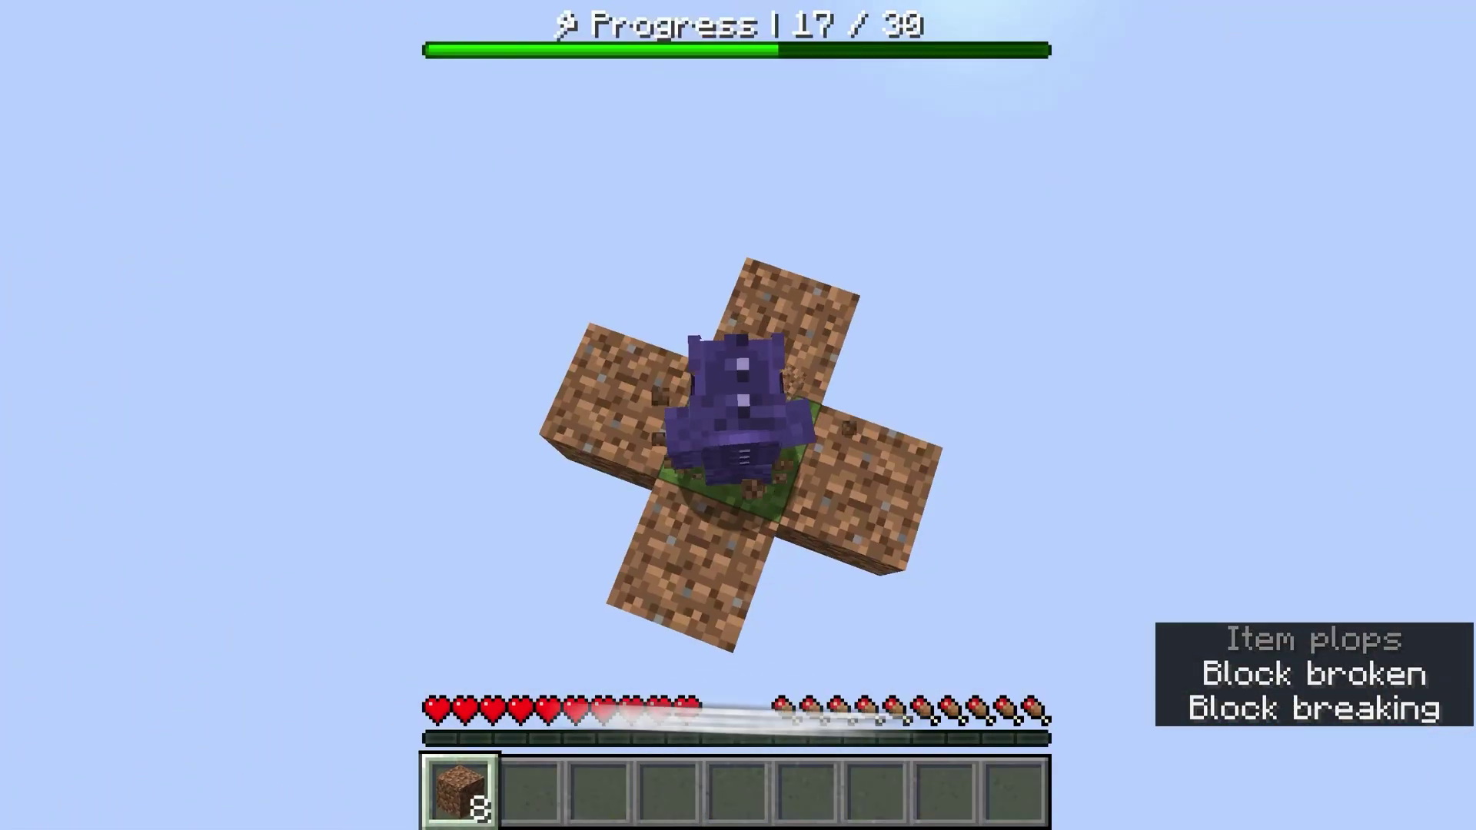
click(738, 414)
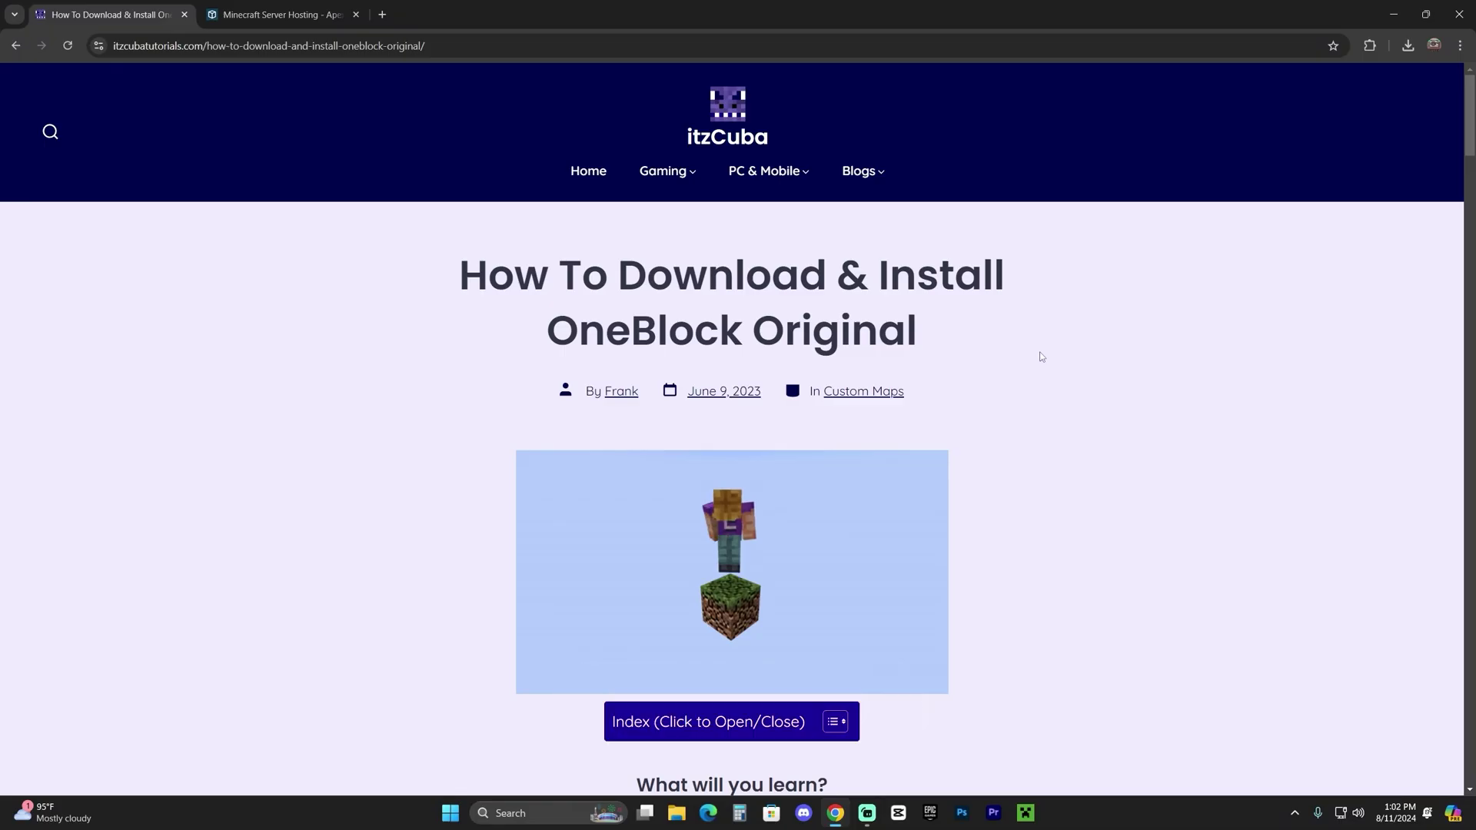
Follow the itzCuba guide's Step 1 DOWNLOAD link to the OneBlock Original CurseForge files page.
drag(454, 292, 750, 331)
click(918, 325)
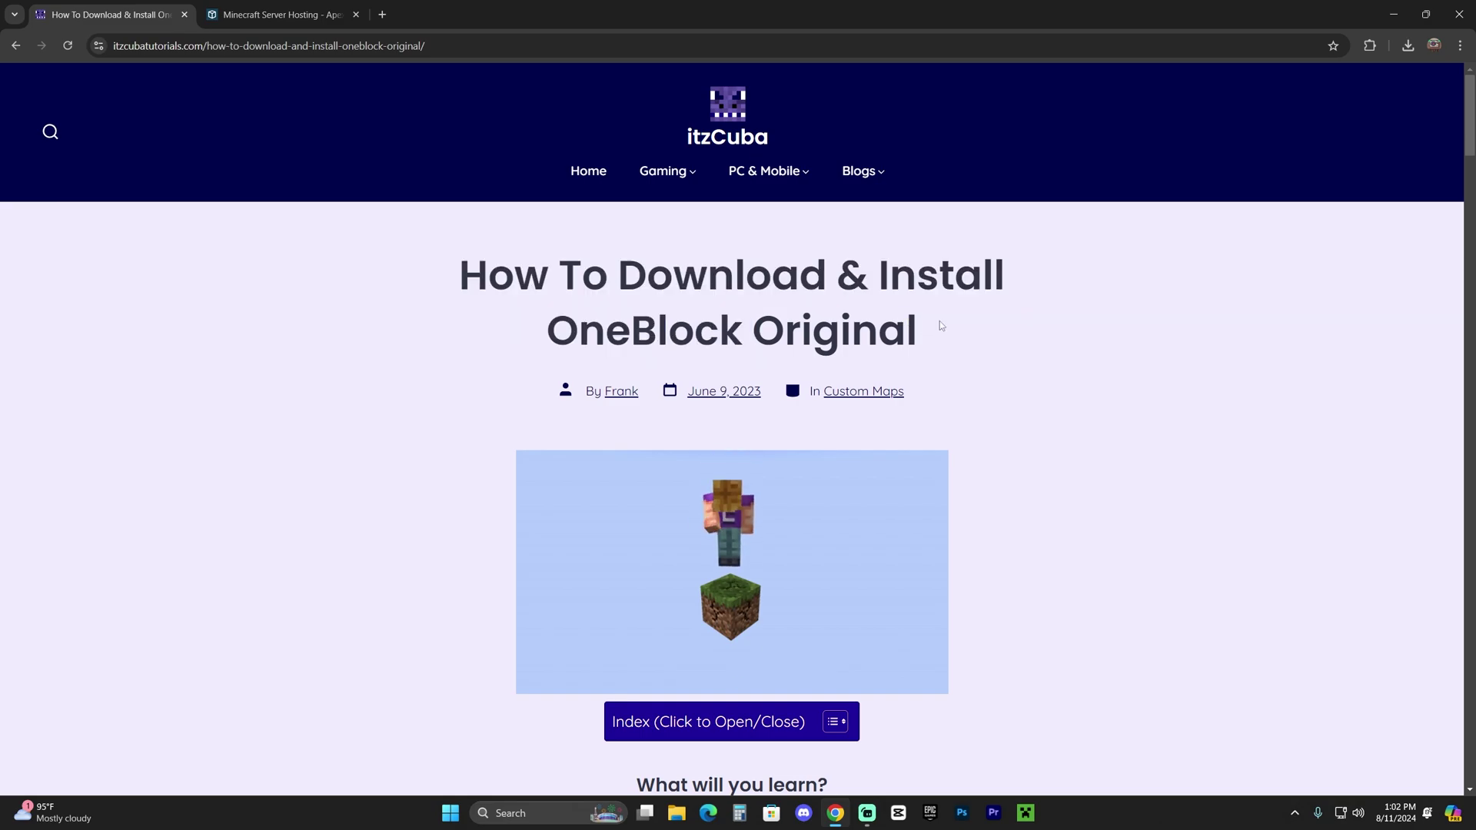
scroll(1054, 315, down, 20)
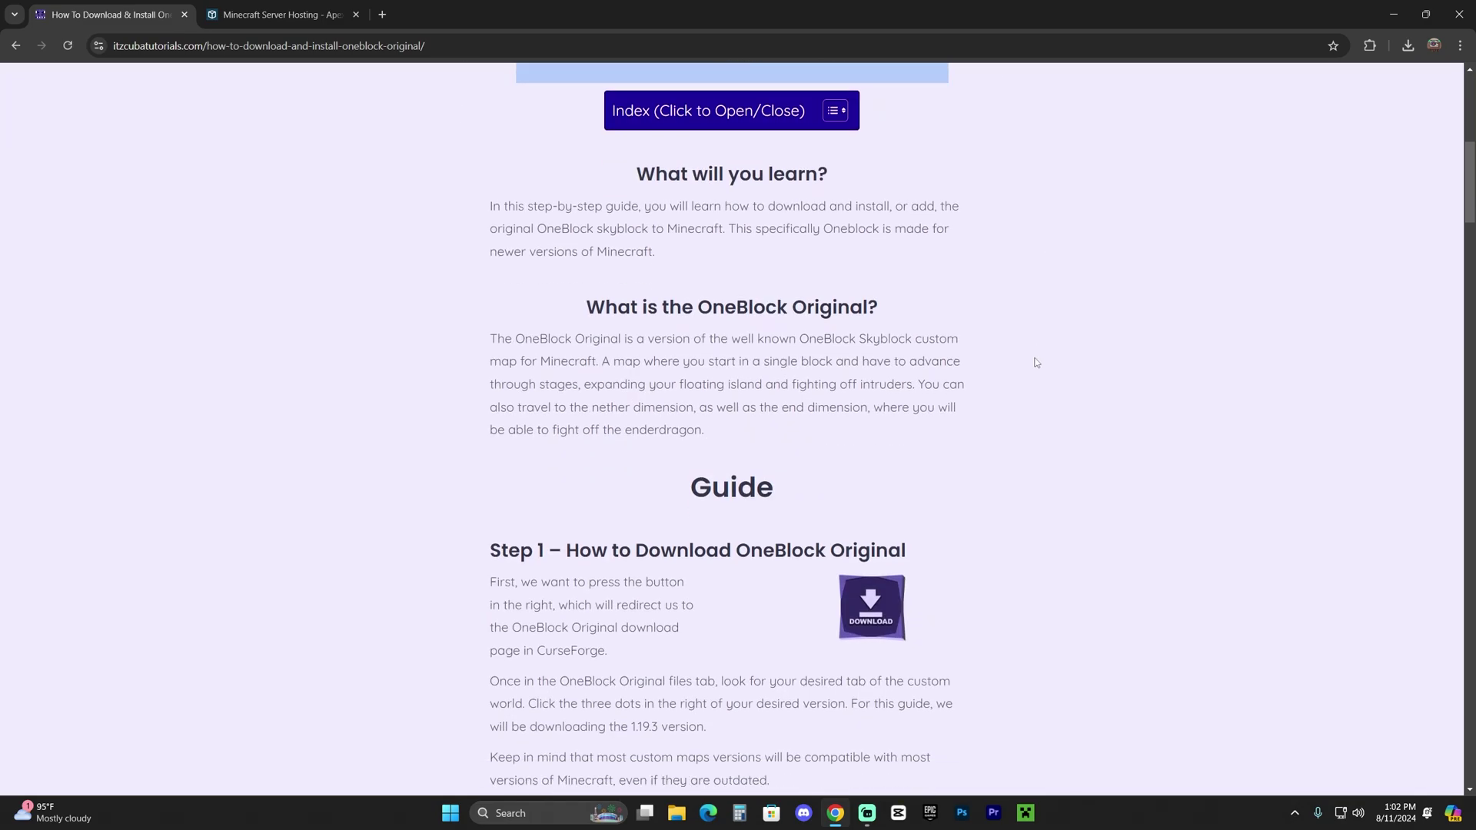
scroll(1053, 347, down, 5)
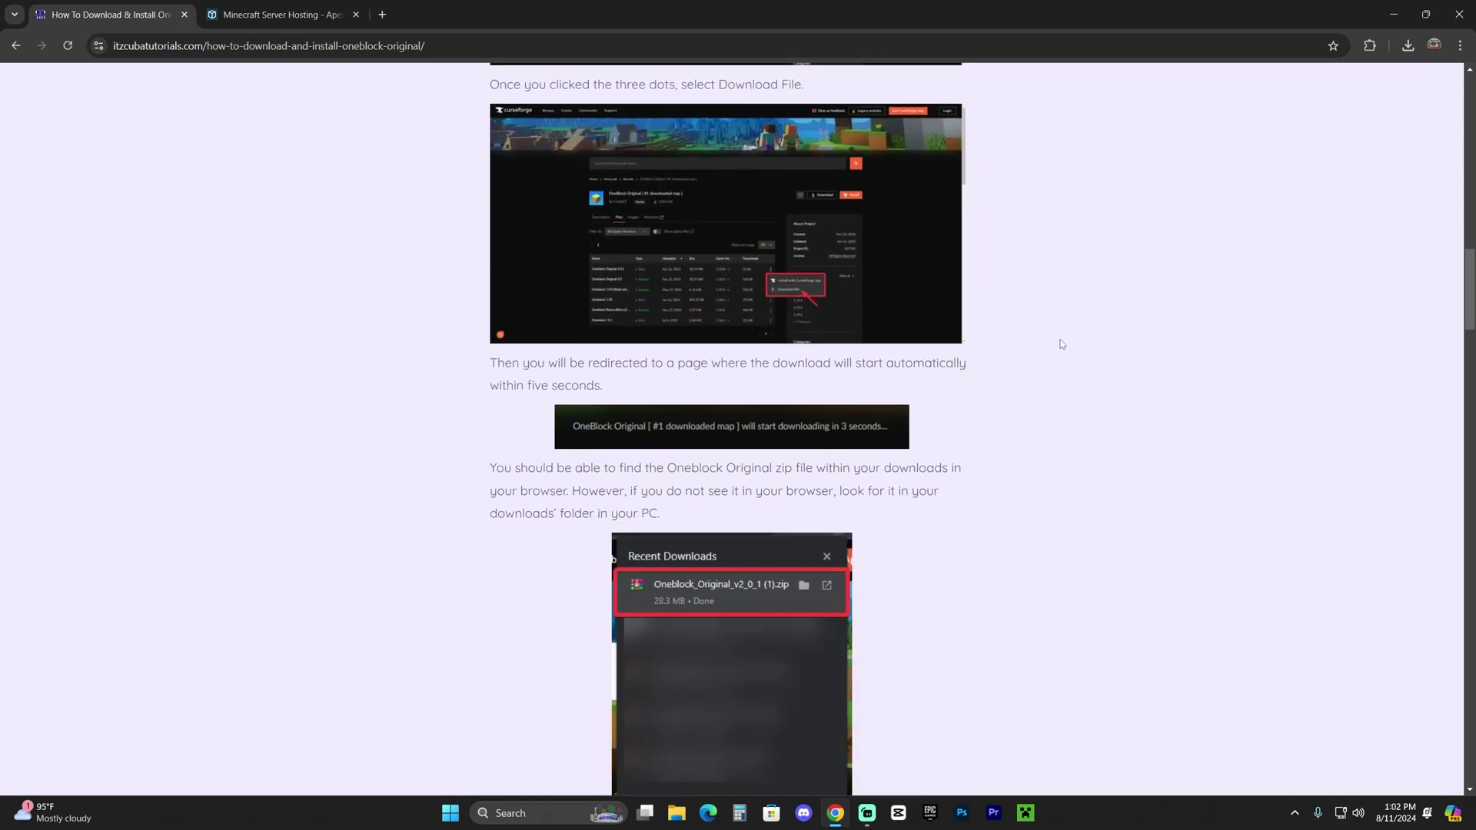
scroll(1054, 331, up, 12)
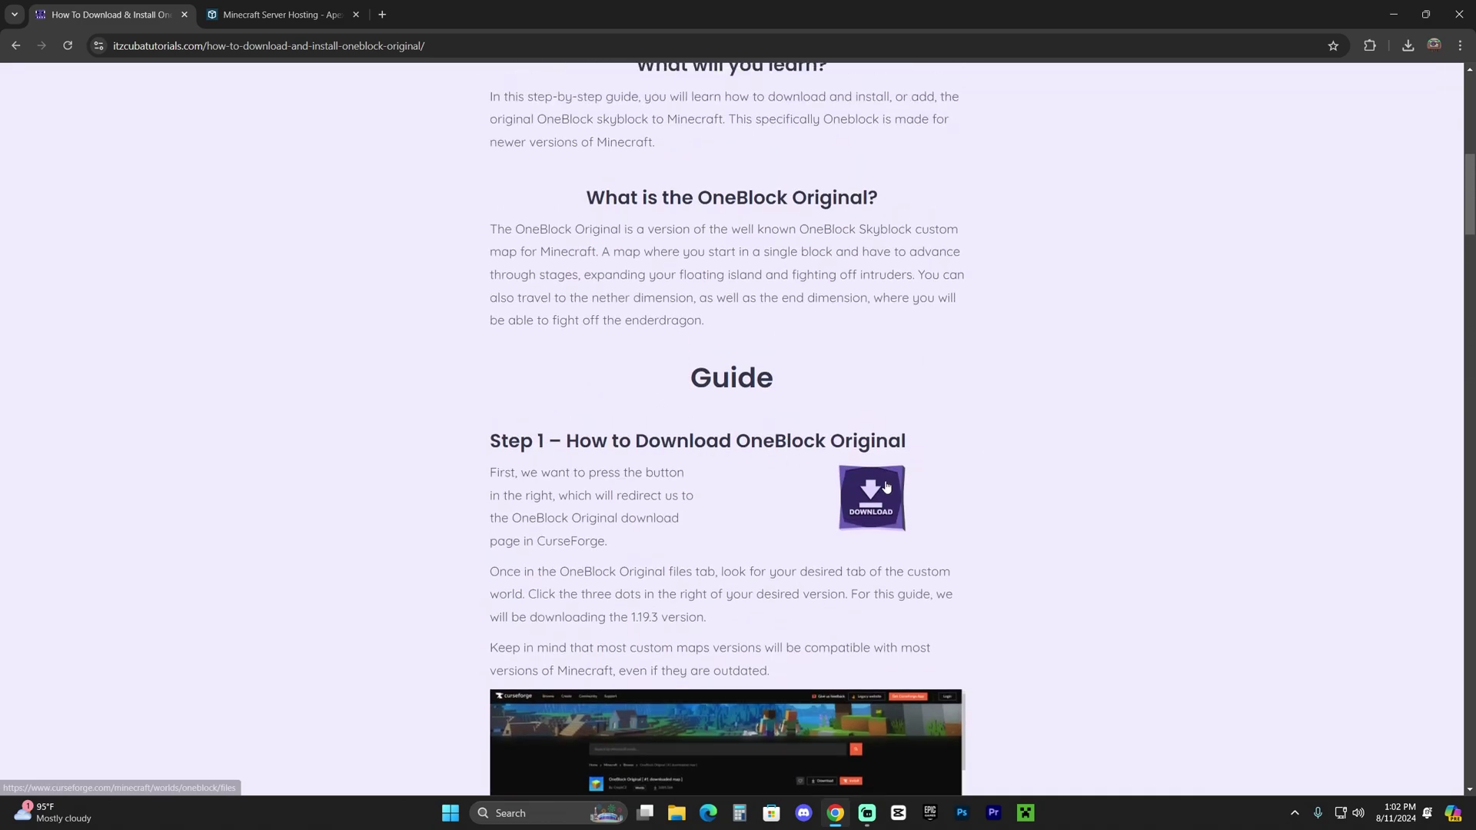
click(881, 488)
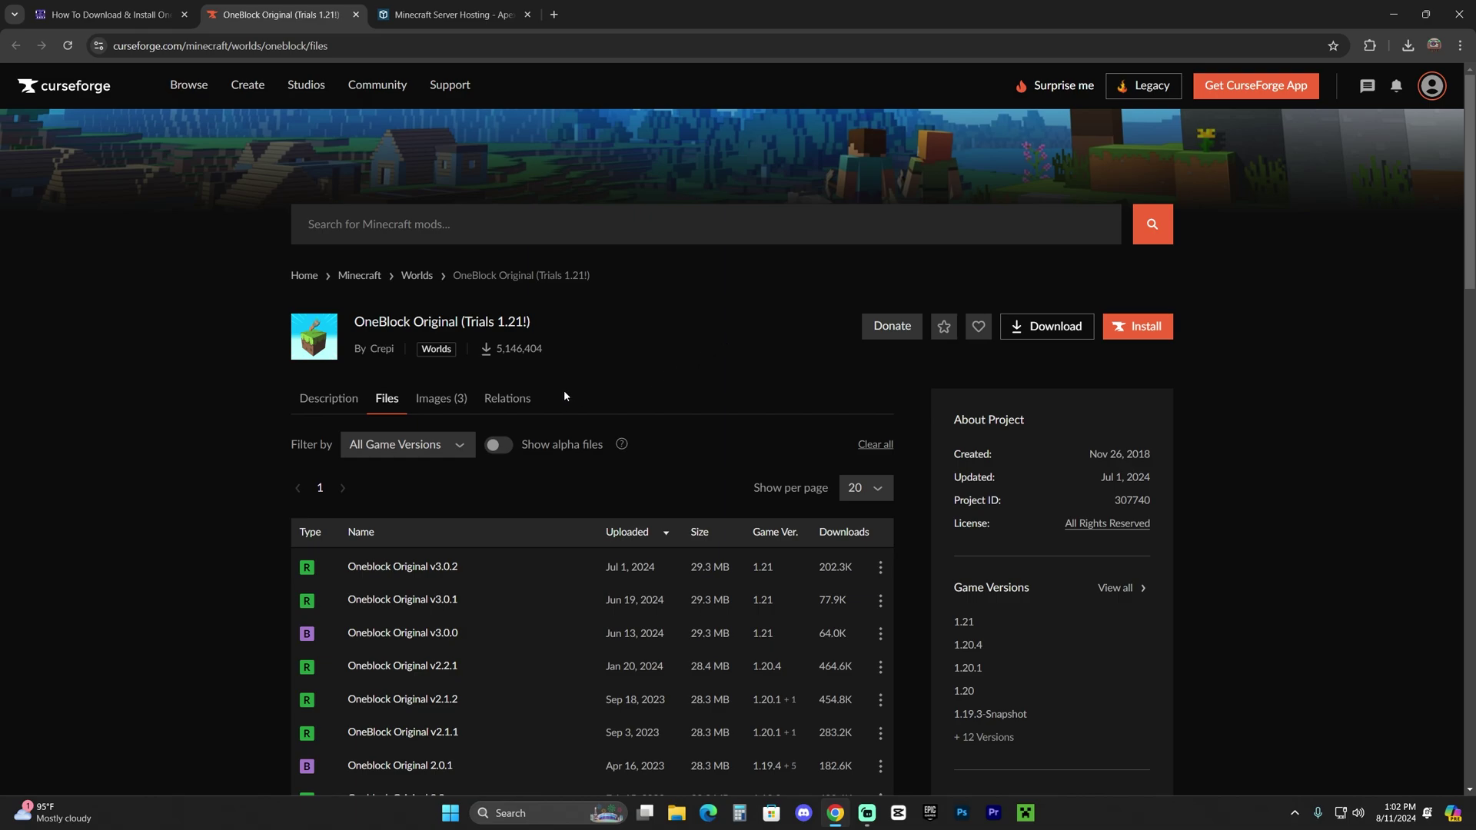
Check the game version filter list on the CurseForge files page, then scroll to the file list.
click(431, 439)
click(363, 447)
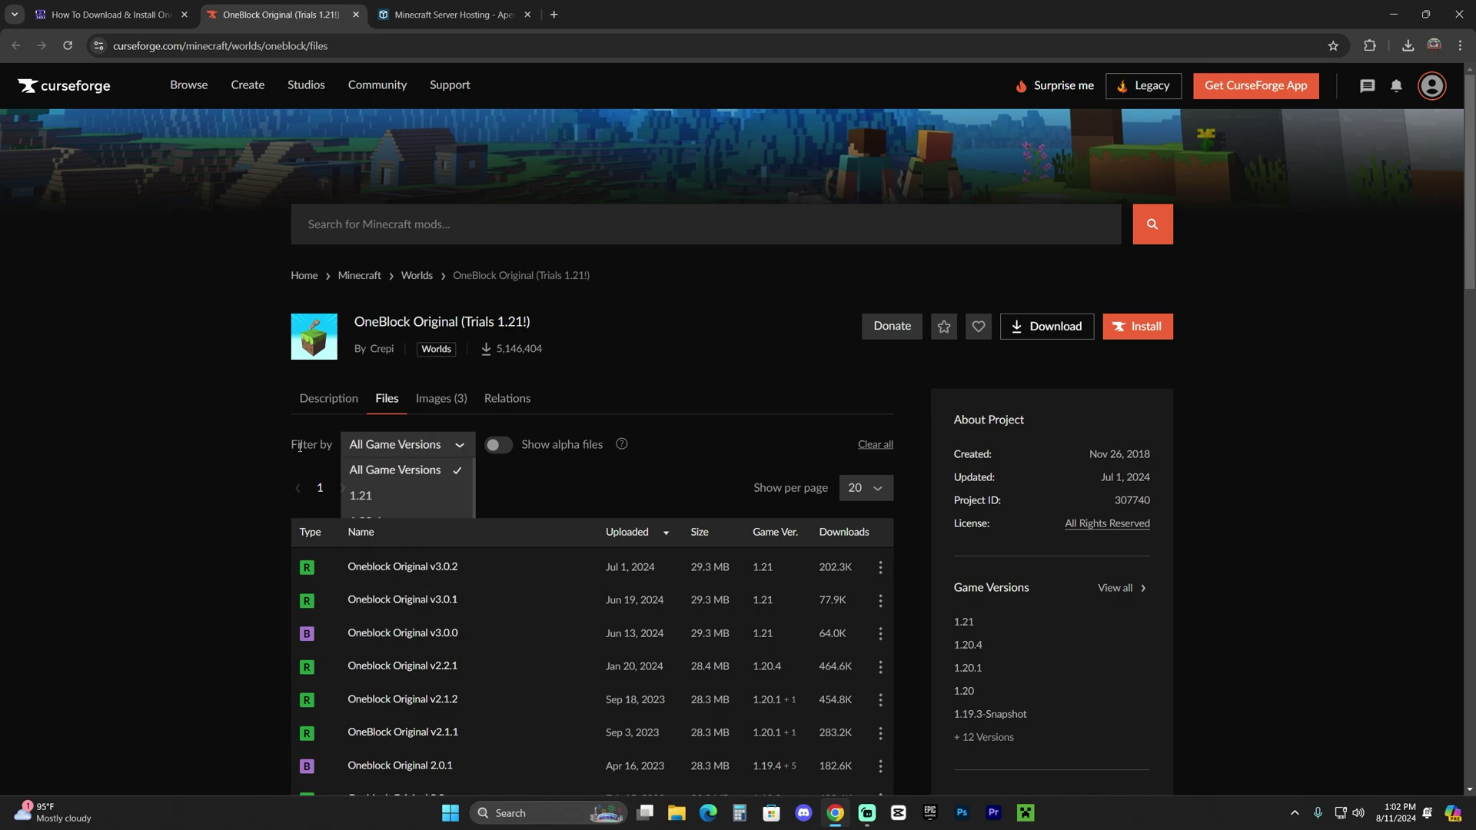
click(385, 443)
click(748, 440)
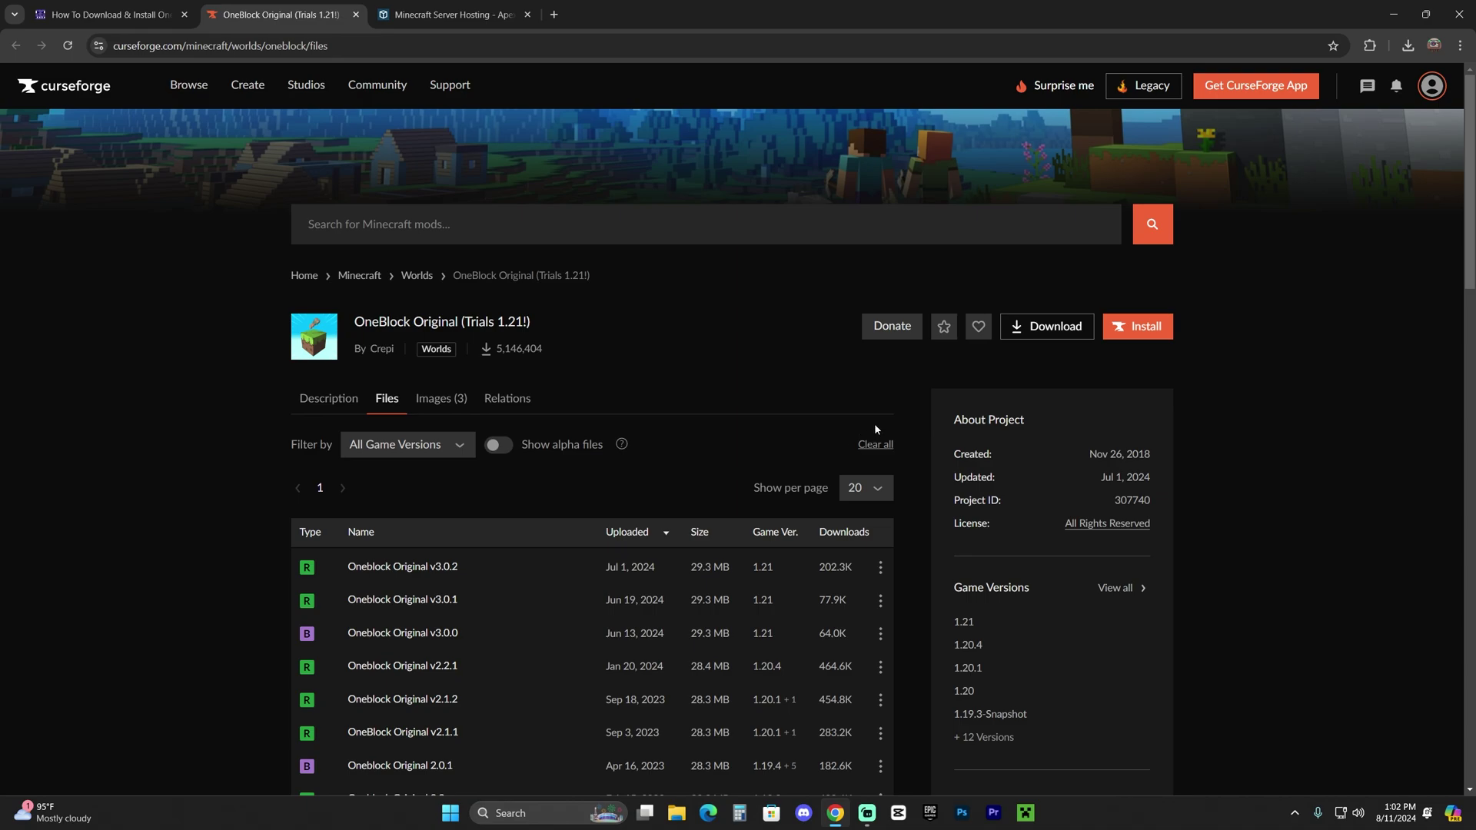
scroll(755, 451, down, 1)
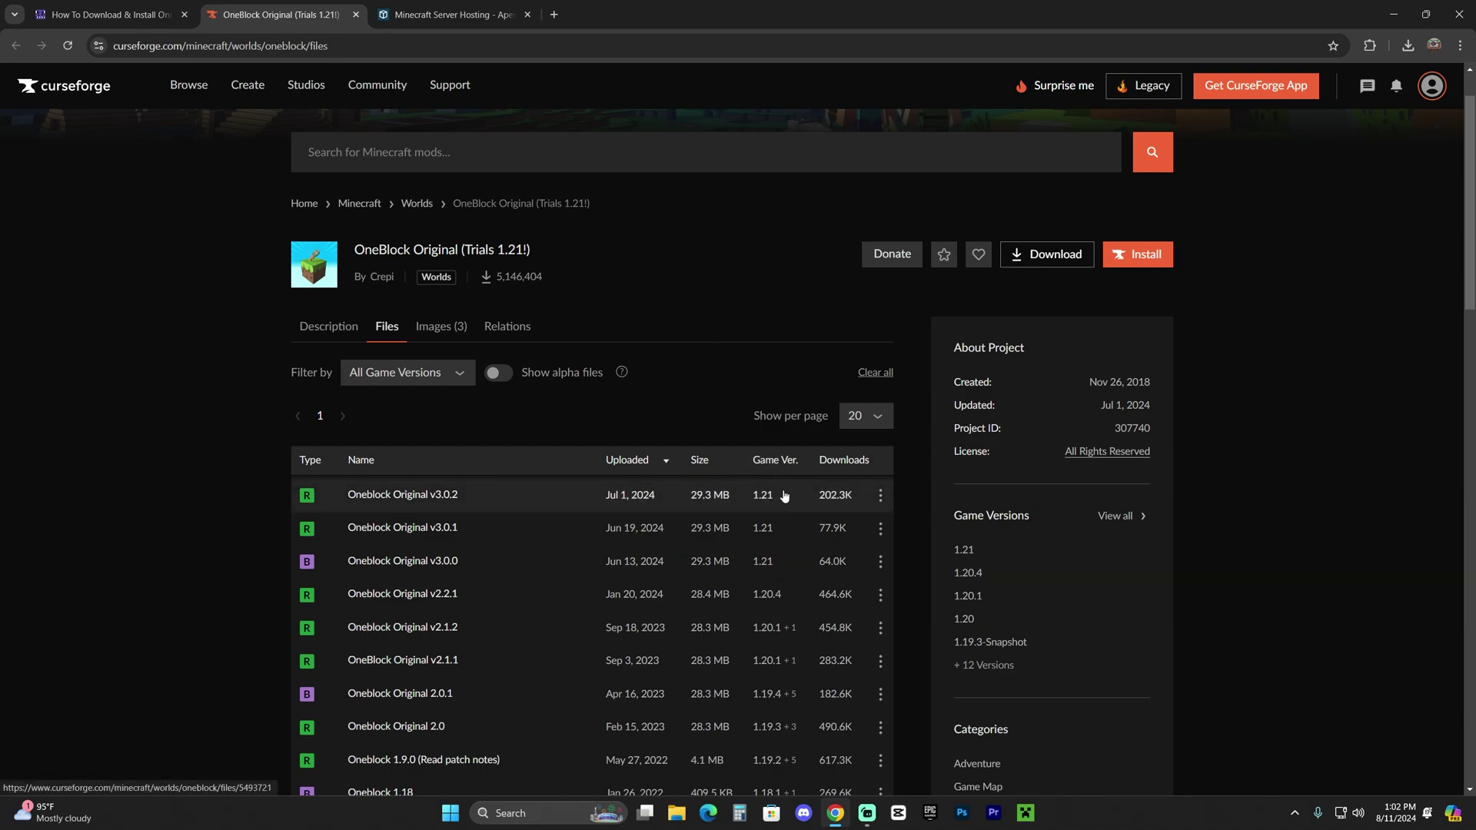
Download the Oneblock Original v3.0.2 world file from its row's options menu.
click(881, 502)
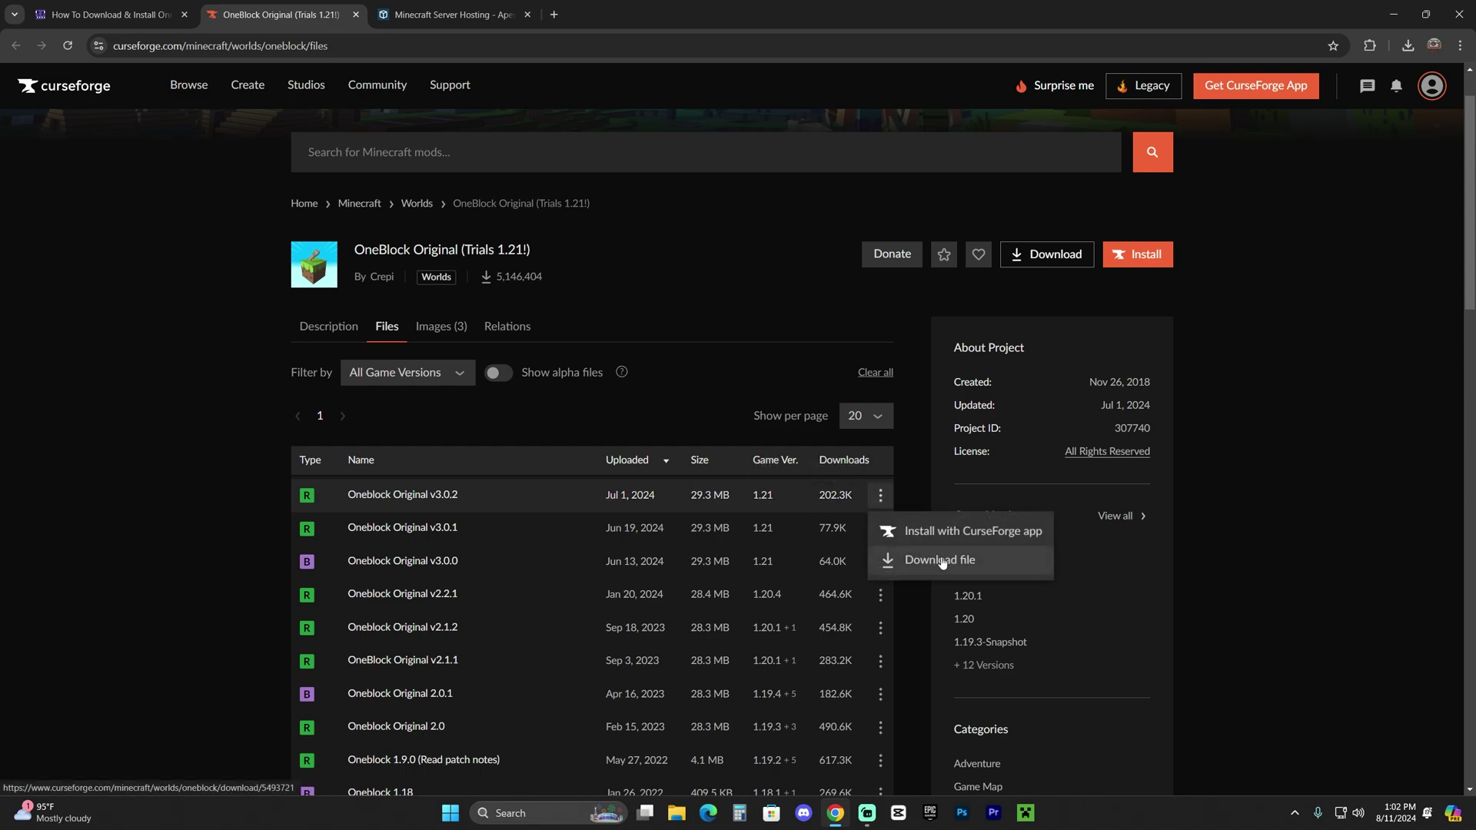
click(908, 485)
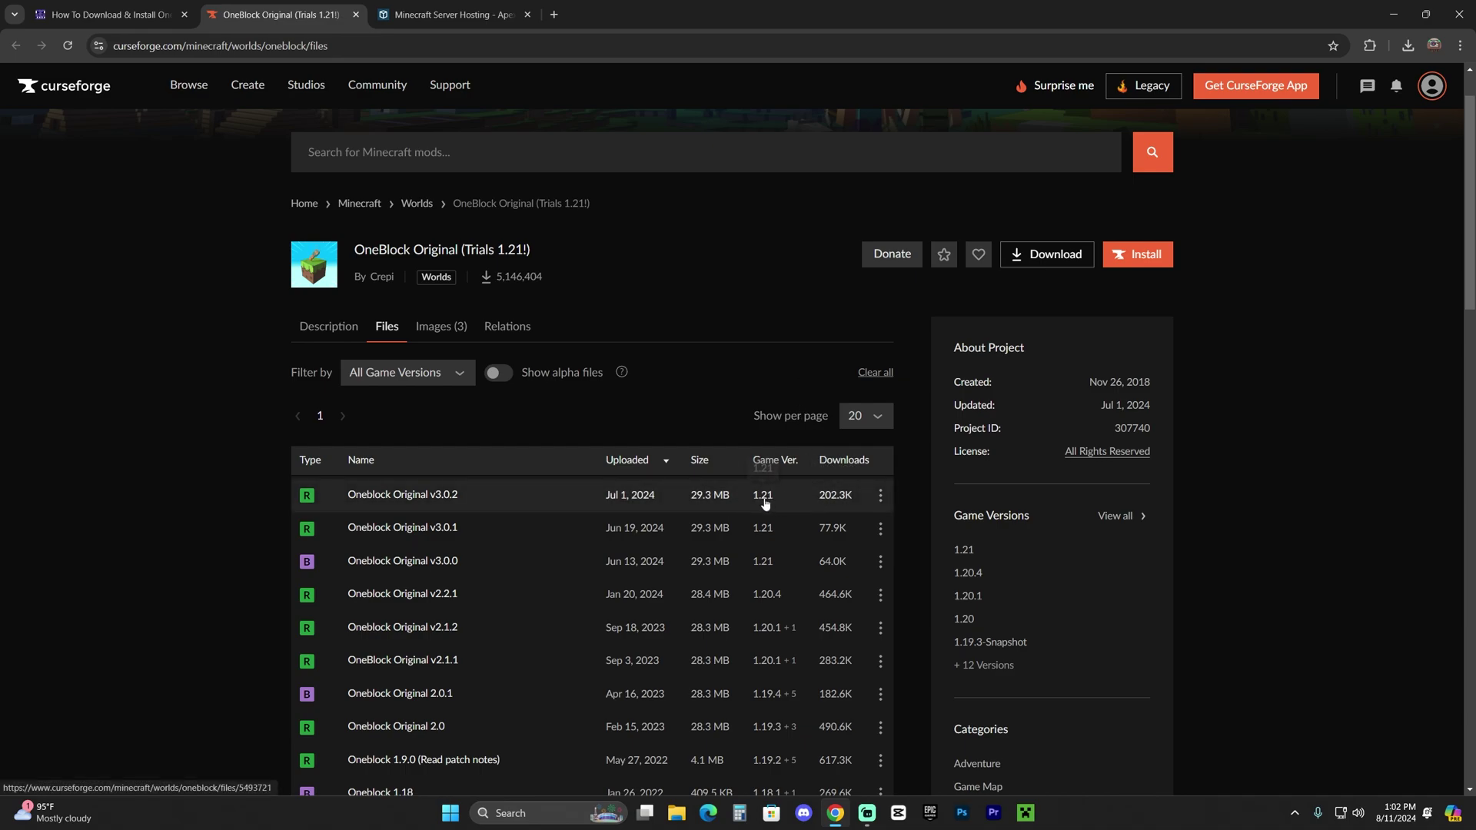
click(879, 501)
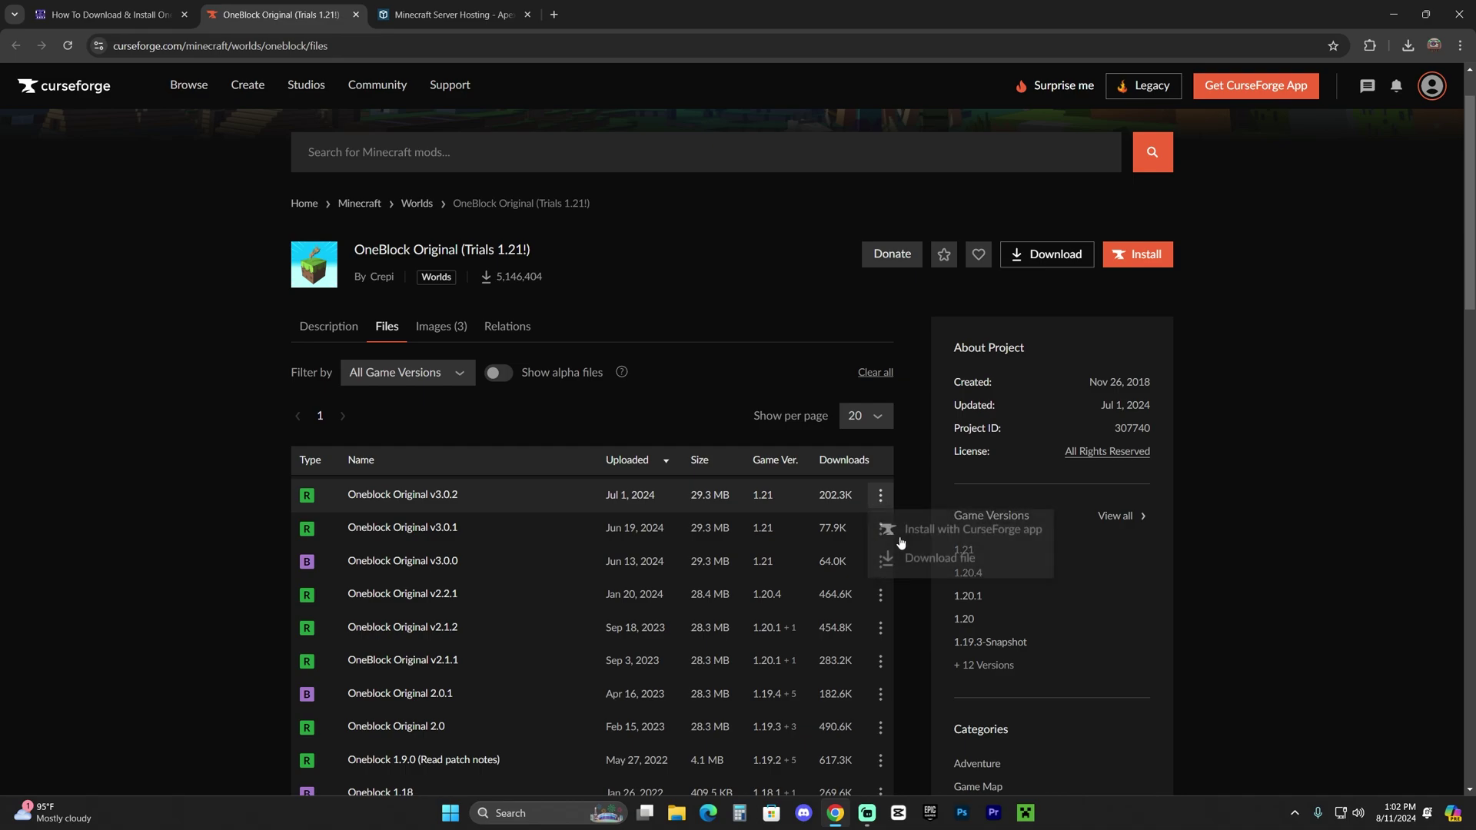
click(922, 560)
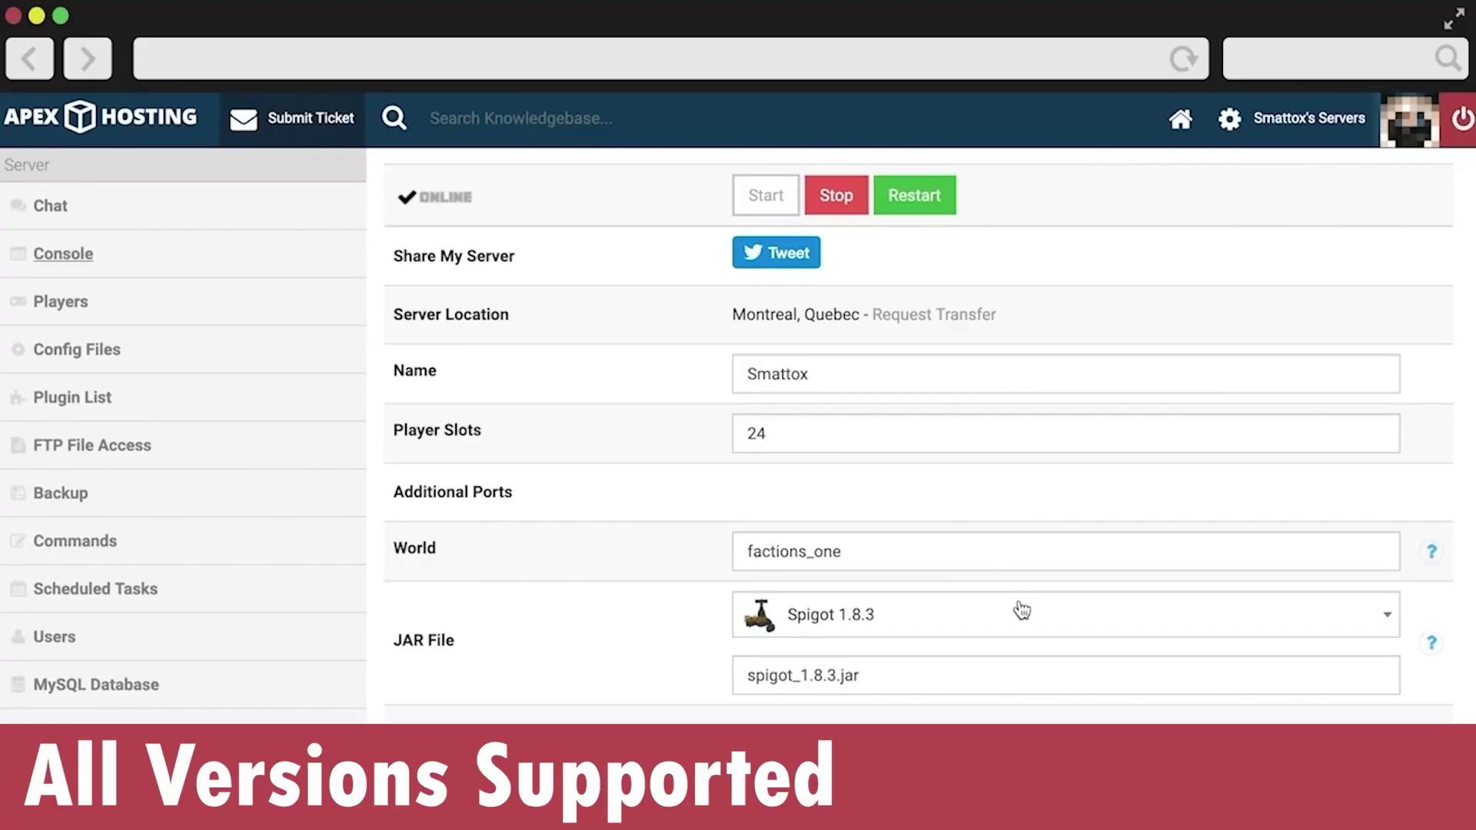
Switch the Apex Hosting server JAR to Spigot 1.8.8.
click(1021, 612)
click(1001, 366)
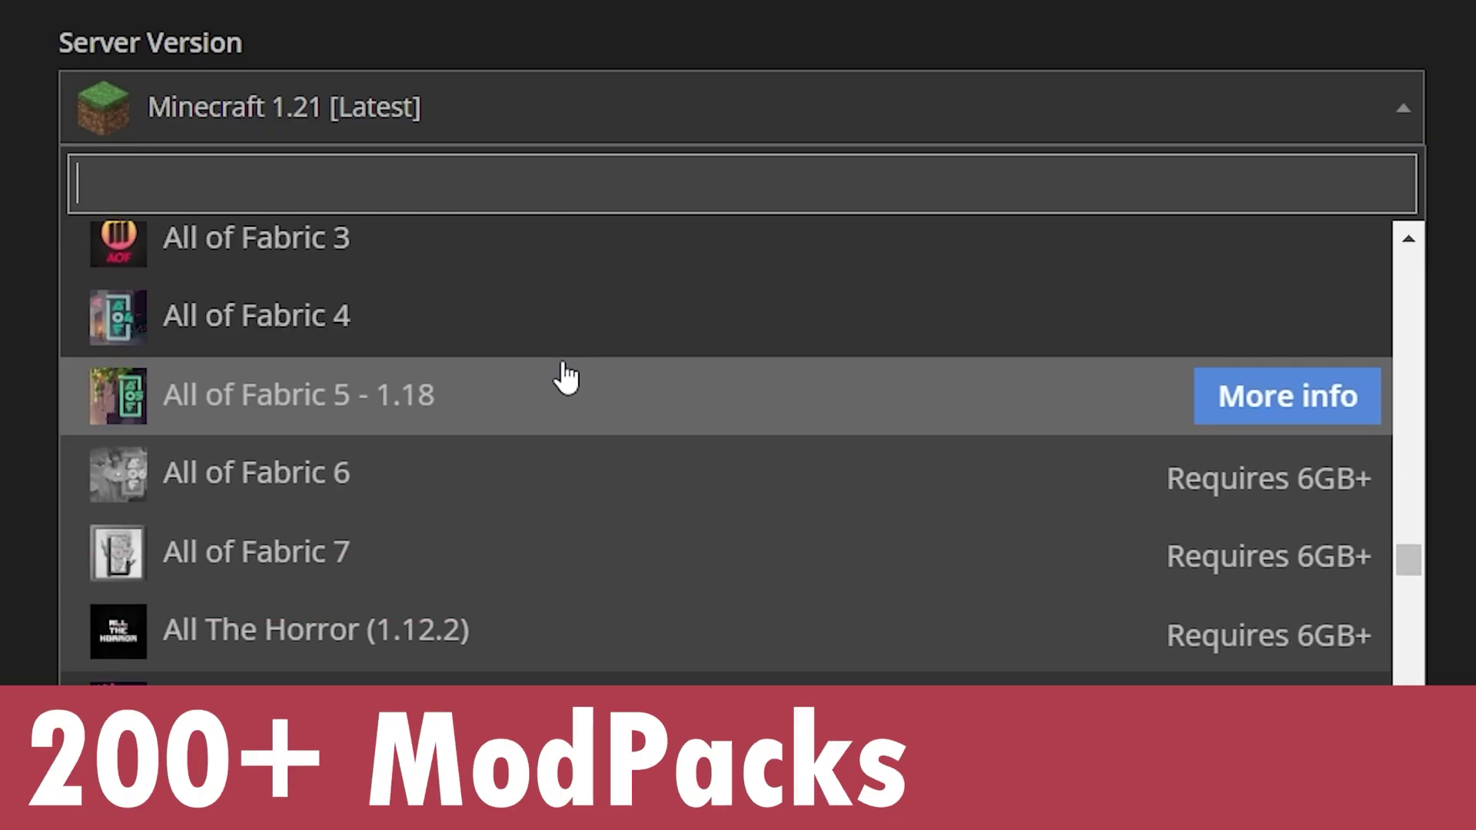
scroll(561, 376, down, 5)
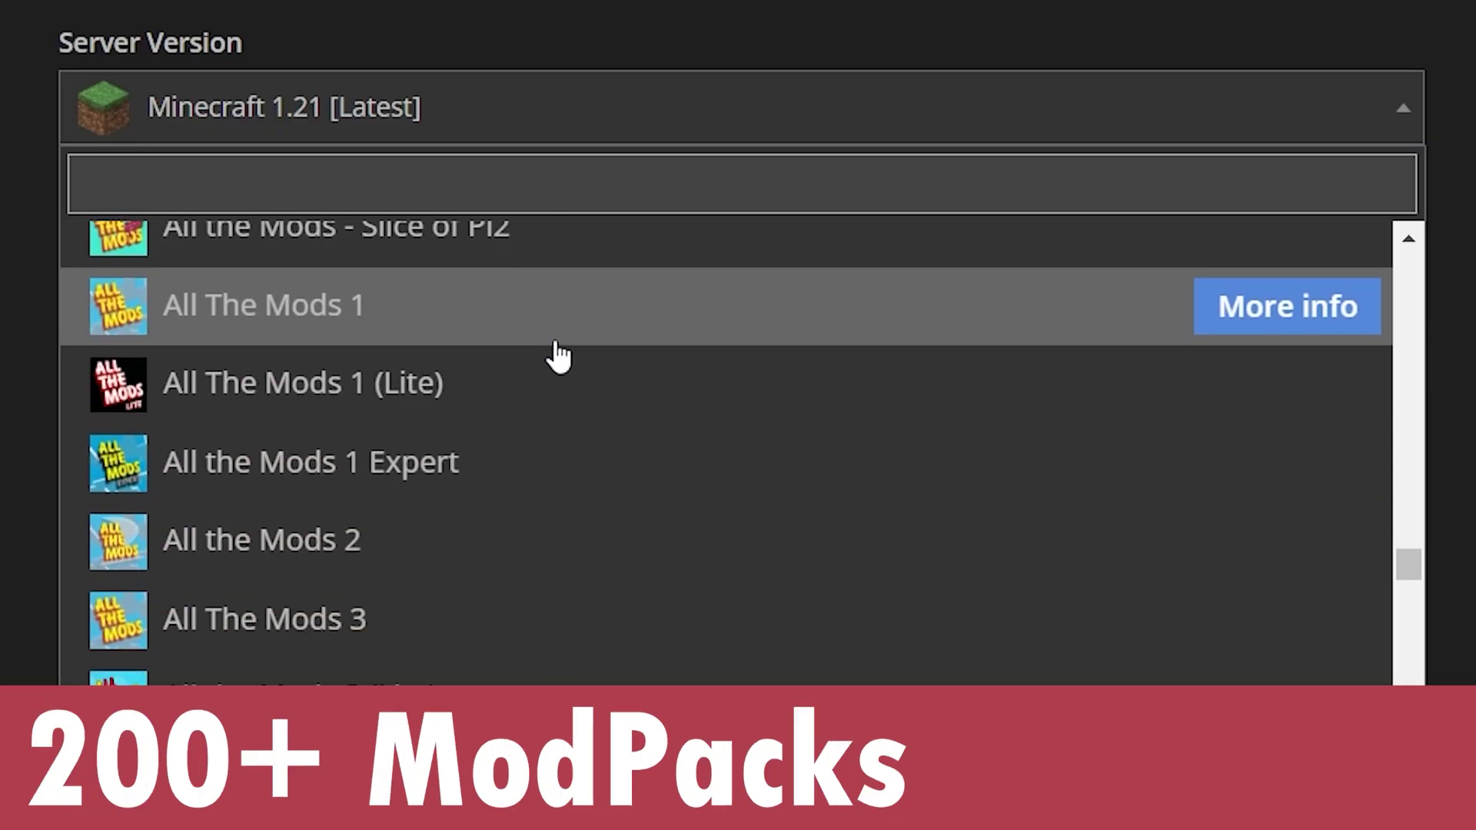
scroll(558, 356, down, 10)
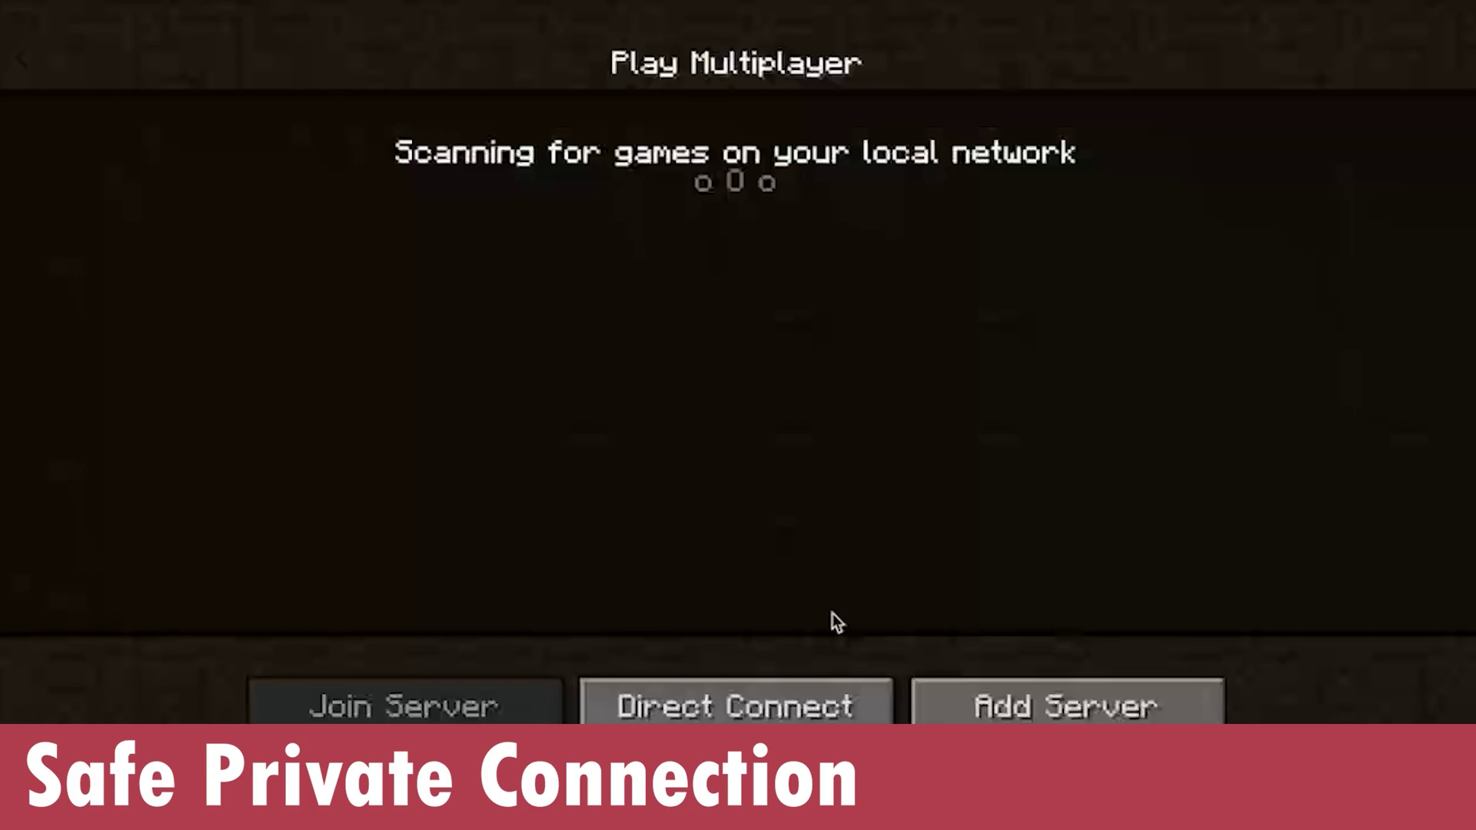
Add a new server entry with the pasted address and join it.
click(976, 702)
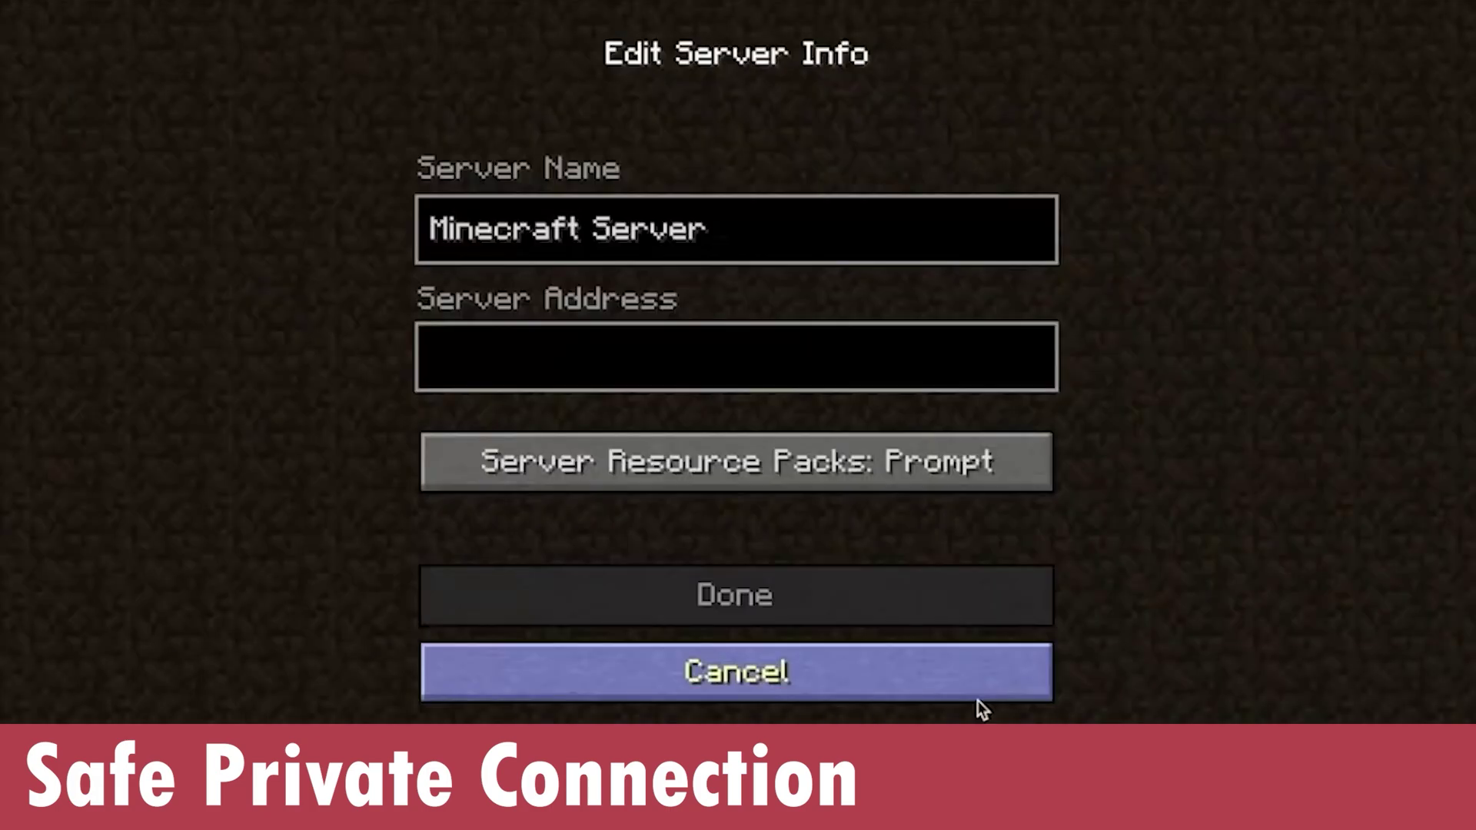
click(867, 377)
text(192.99.38.198:26046)
click(828, 594)
double_click(913, 186)
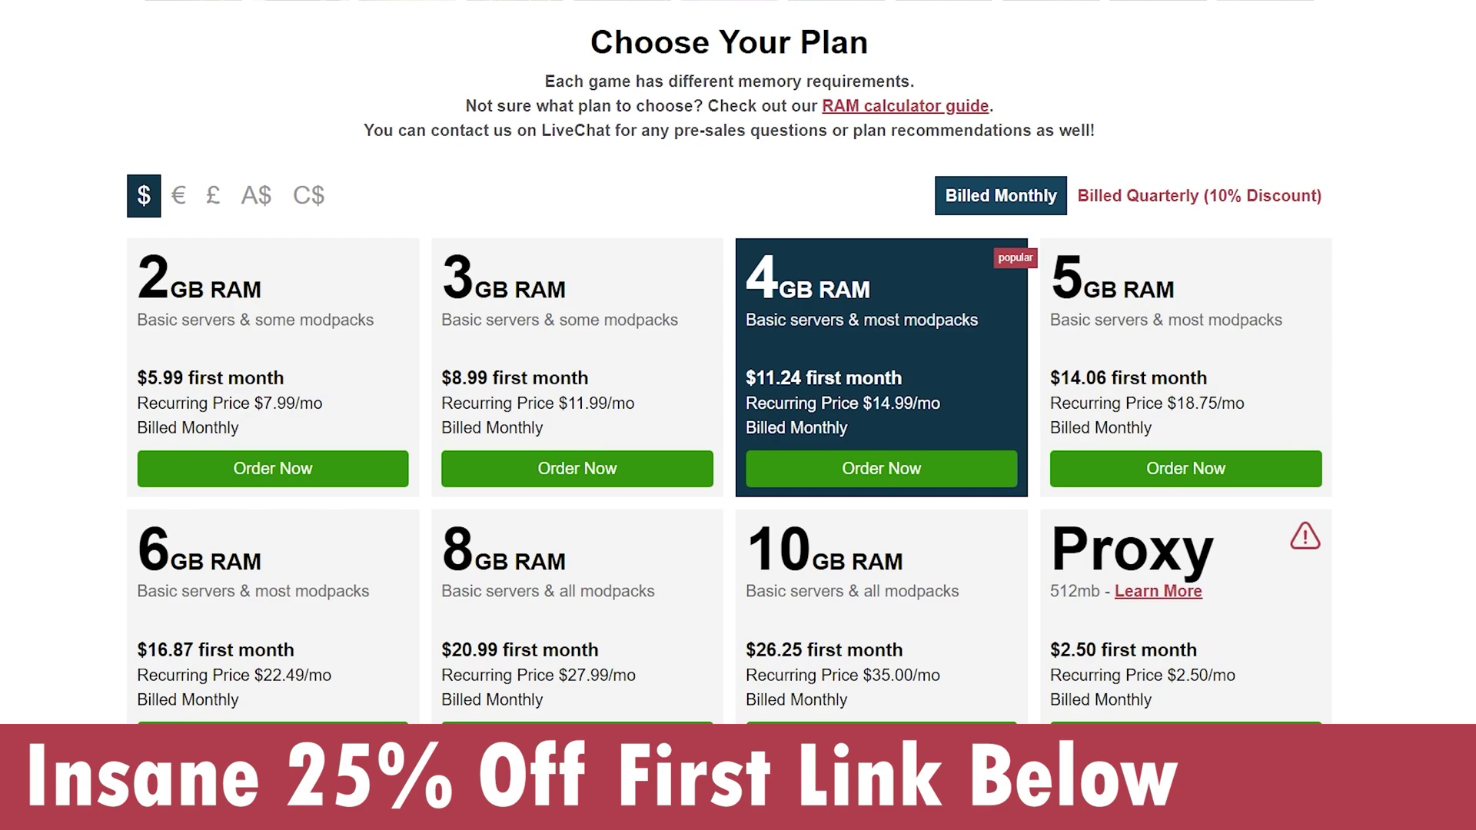
Bring up the Apex Hosting Minecraft Server Hosting homepage, briefly highlighting its headline.
scroll(729, 385, down, 1)
scroll(53, 240, up, 1)
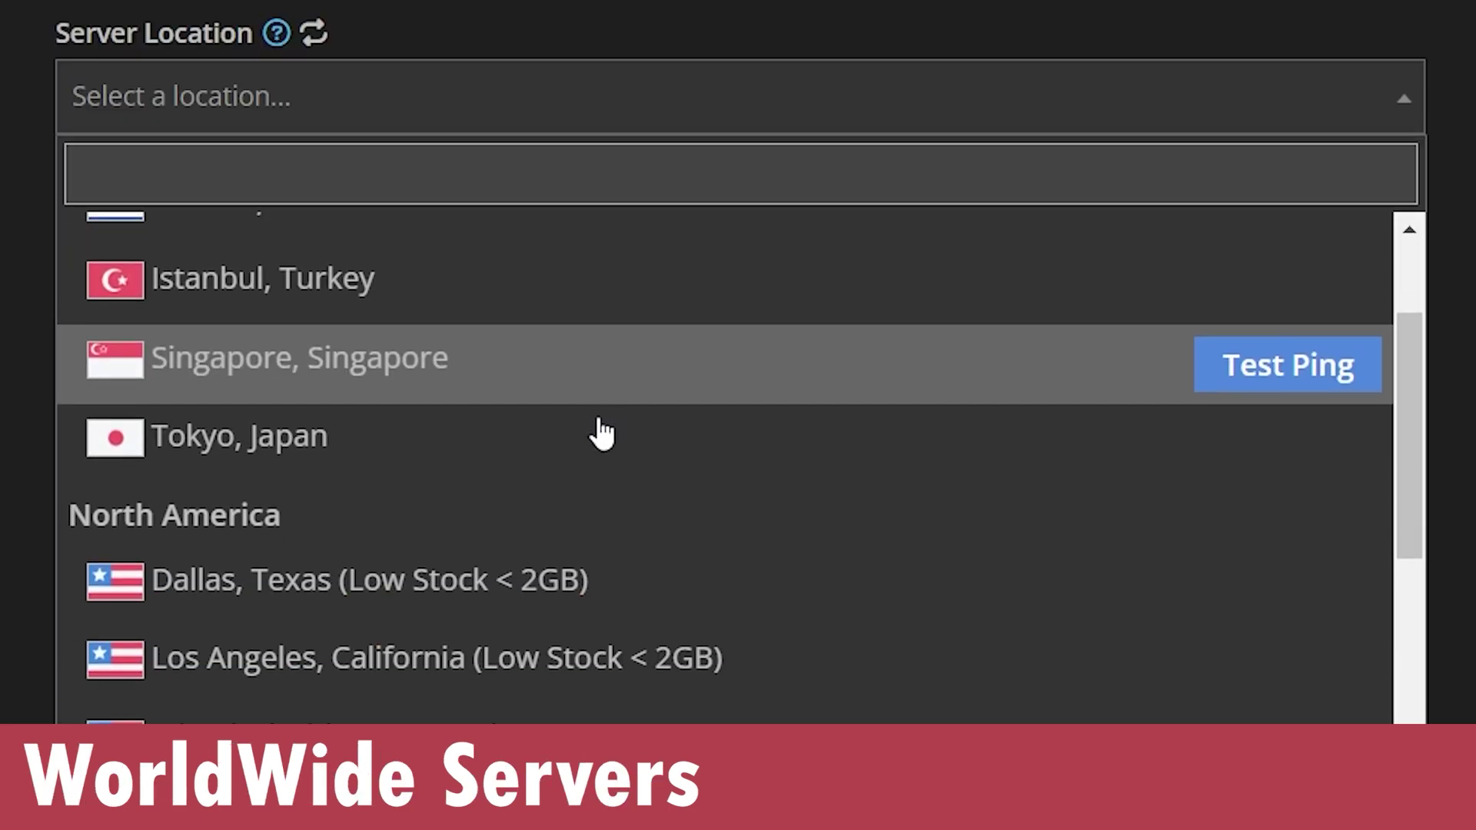
scroll(603, 431, down, 5)
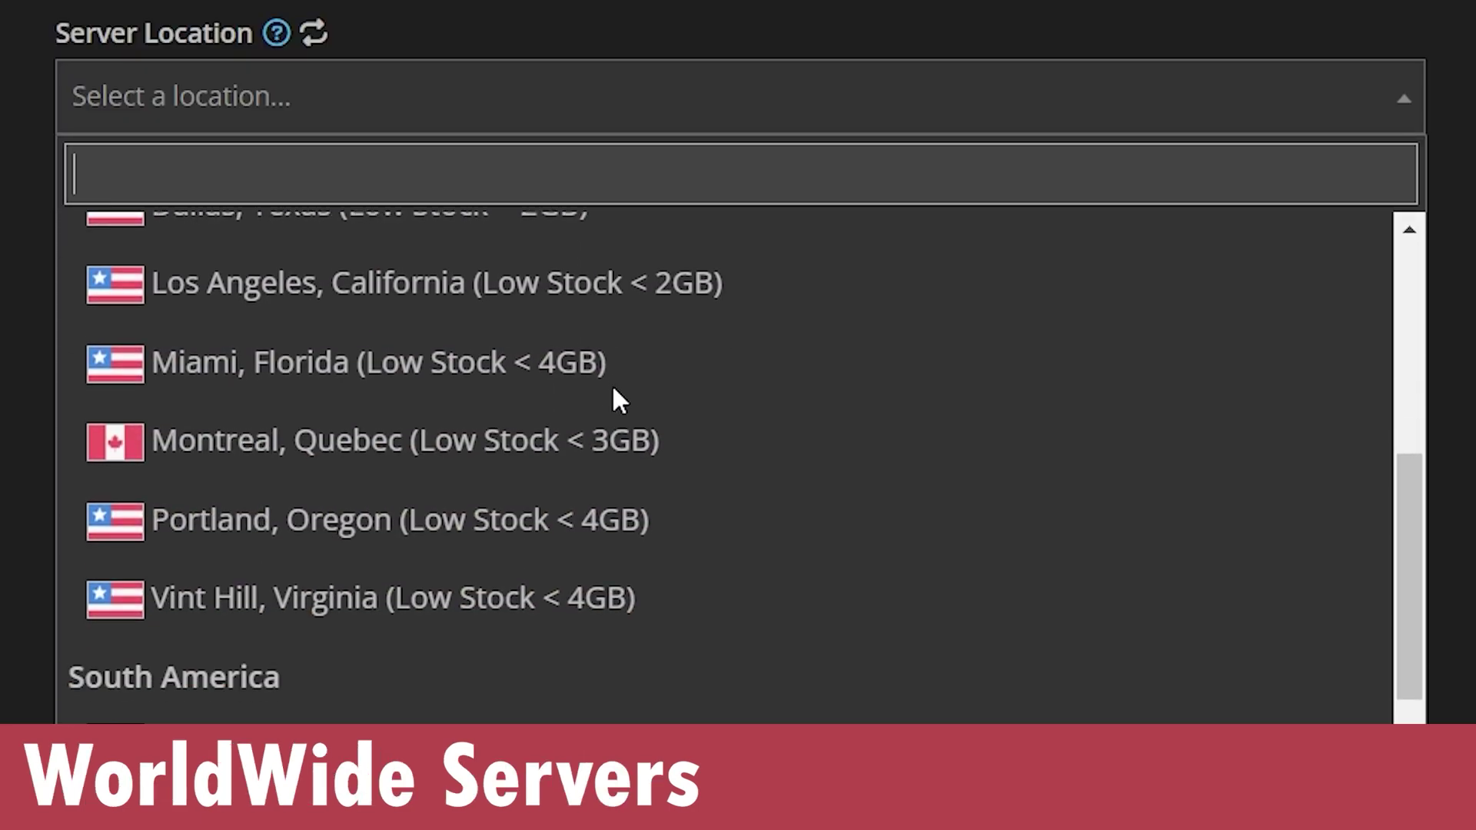
scroll(615, 396, down, 3)
scroll(718, 634, up, 6)
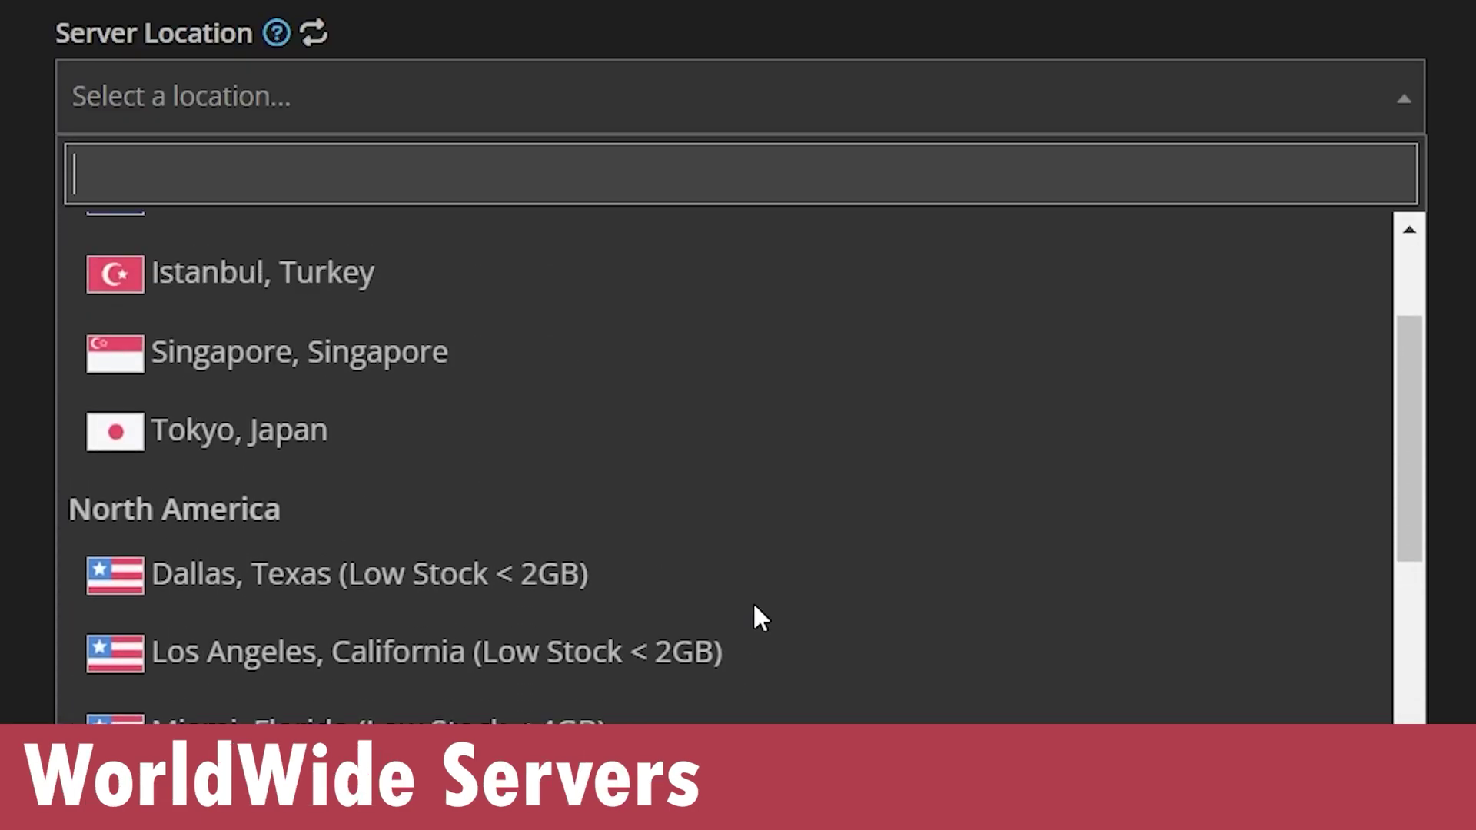
scroll(791, 438, up, 3)
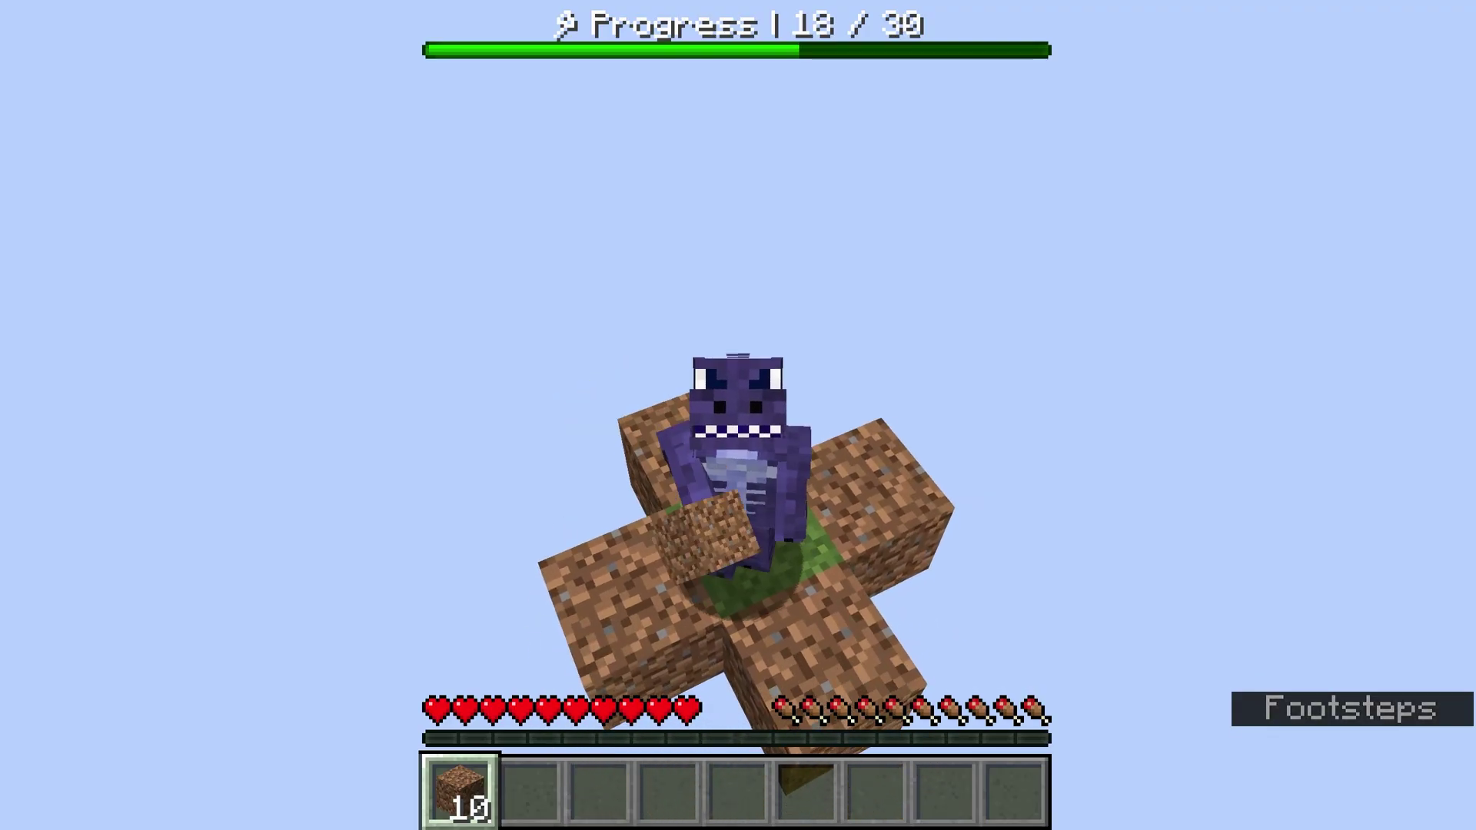
key(w)
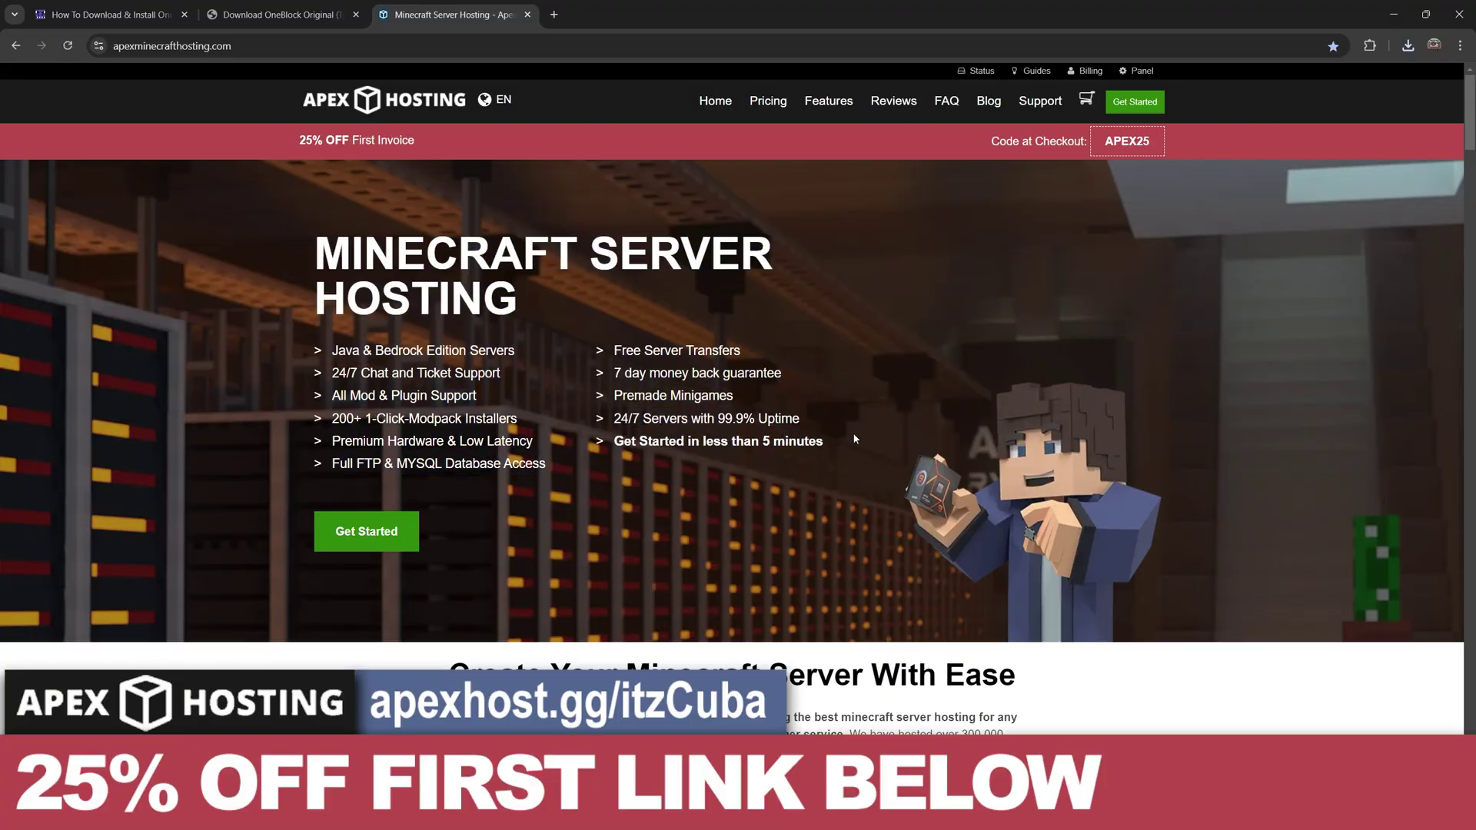
drag(854, 439, 466, 308)
click(504, 343)
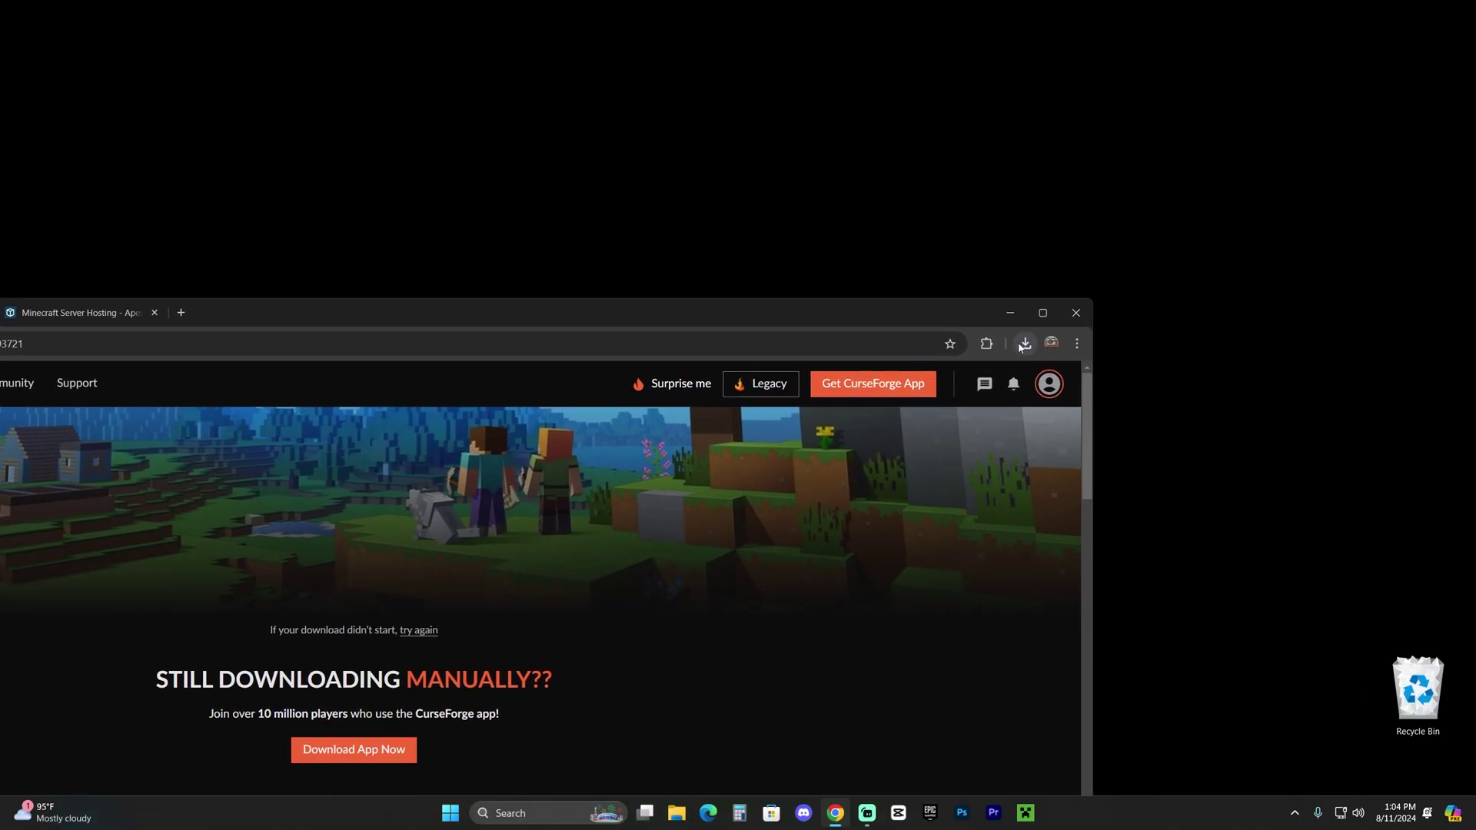
Drag the downloaded OneBlock Original (3.0.2) zip from recent downloads onto the desktop.
click(1024, 344)
drag(898, 414, 1011, 315)
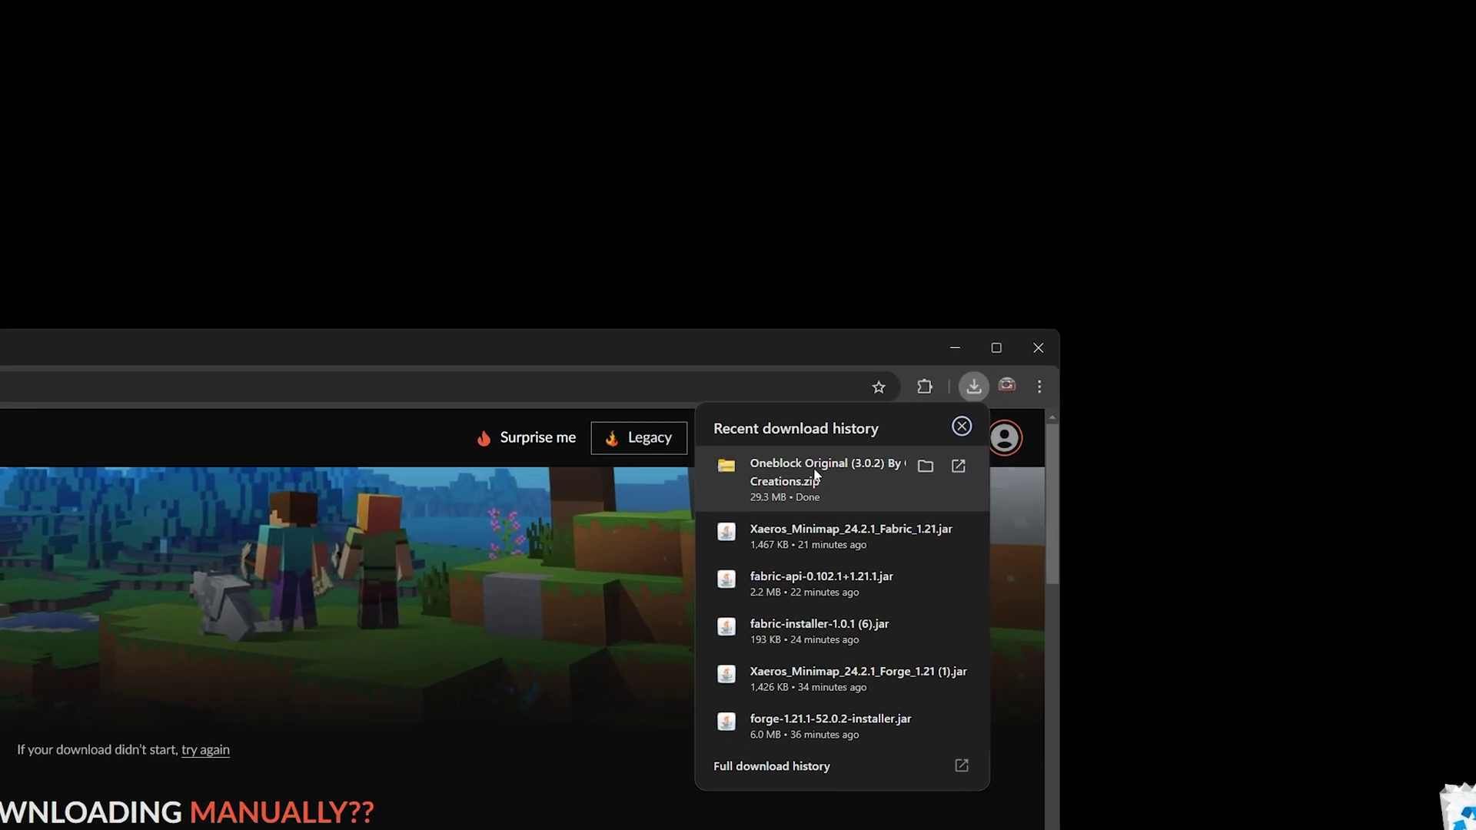
click(806, 444)
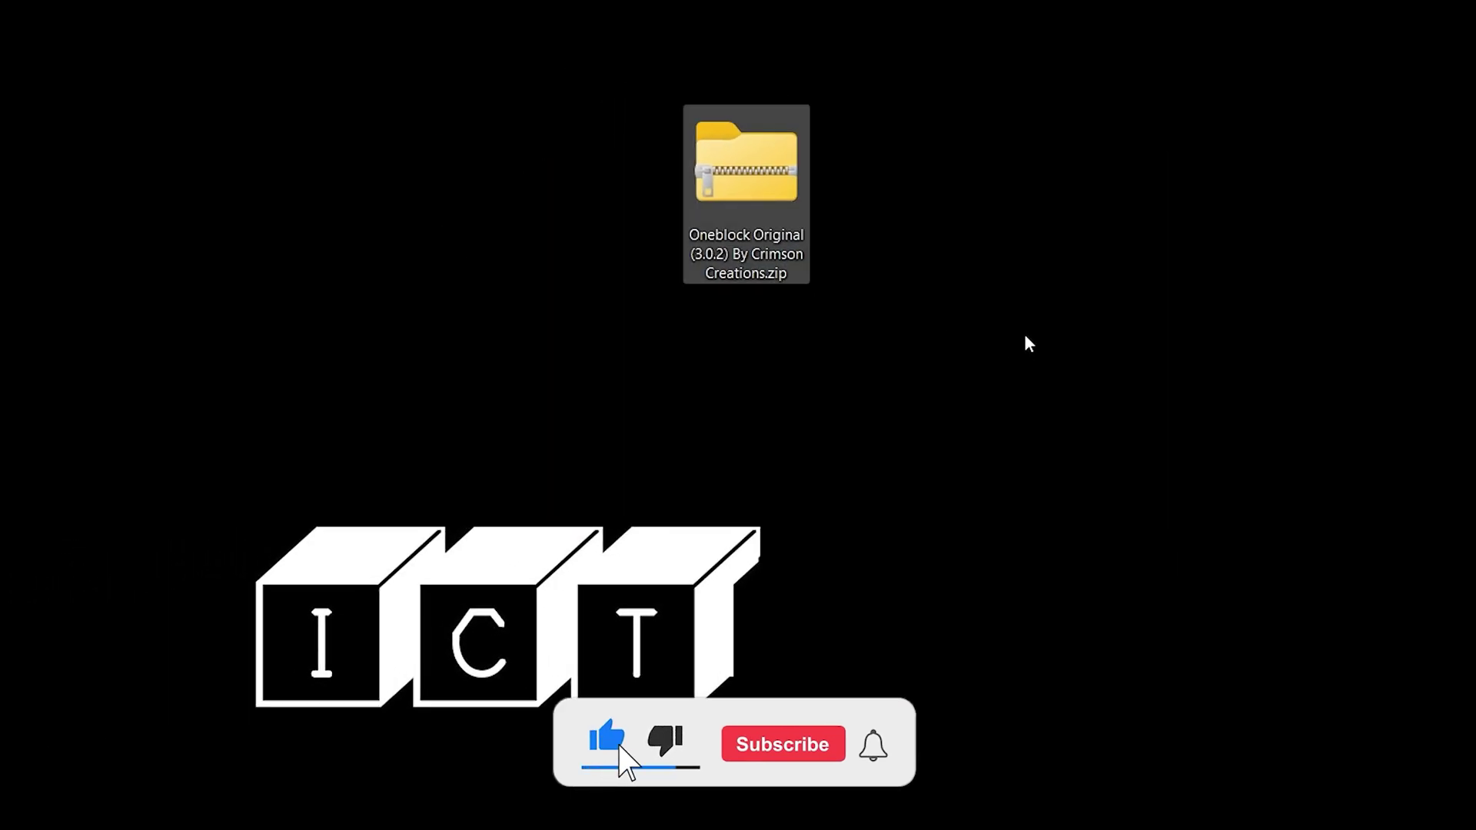
drag(949, 402, 672, 167)
click(922, 308)
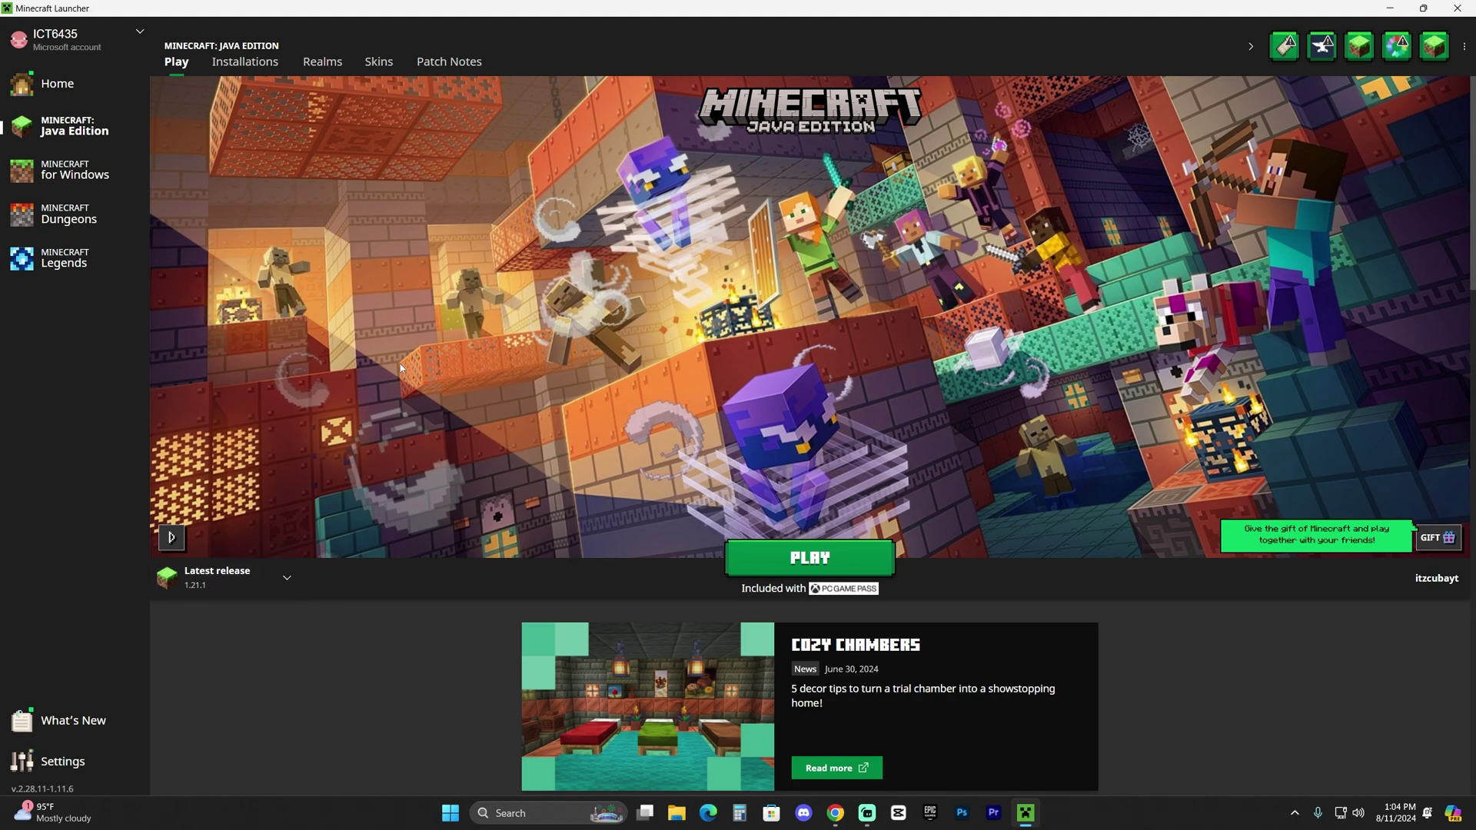
In Installations, show modded installations and open the Latest release 1.21.1 game folder.
click(247, 71)
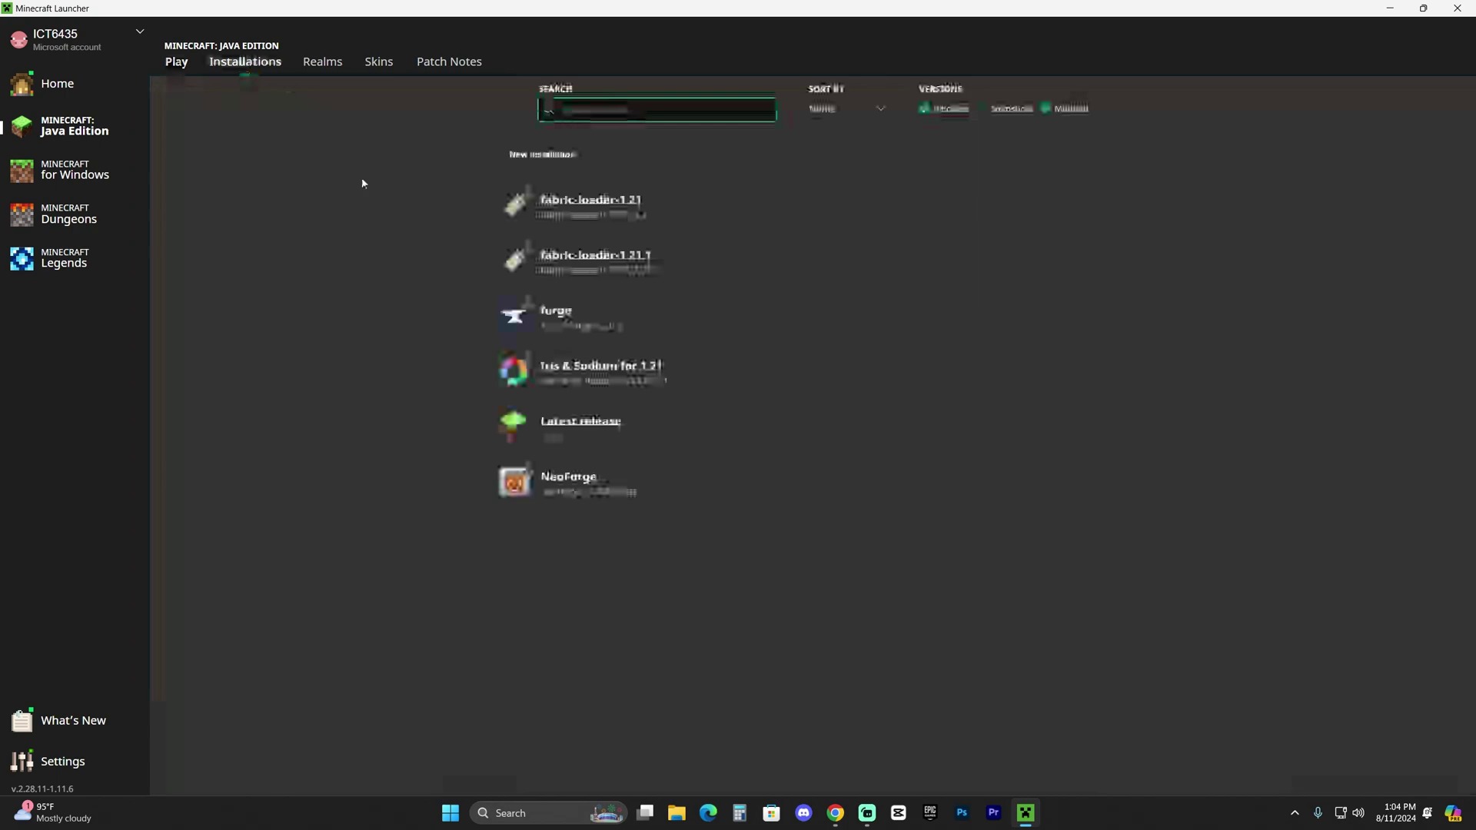
click(1046, 109)
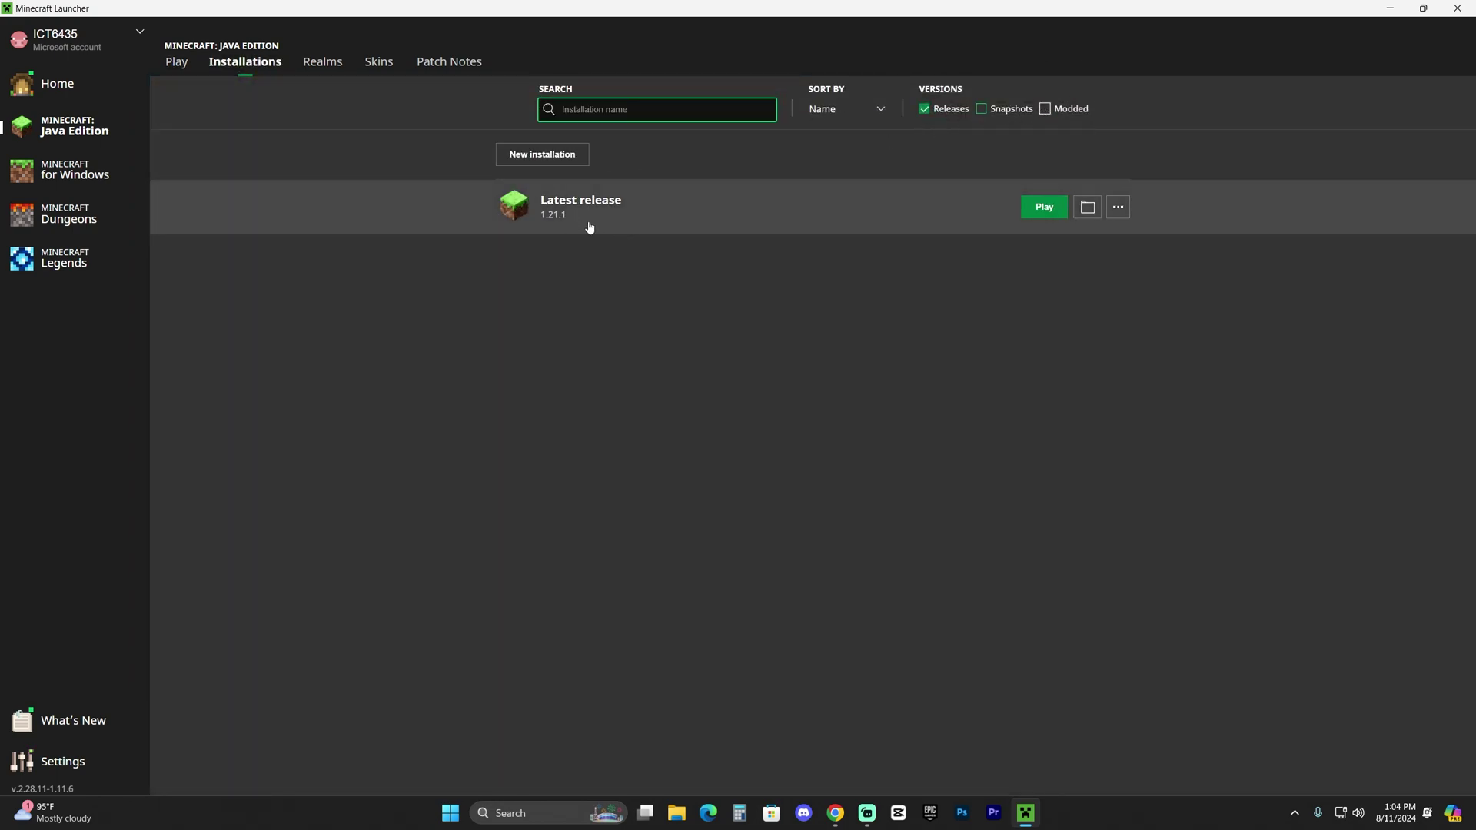
click(1051, 108)
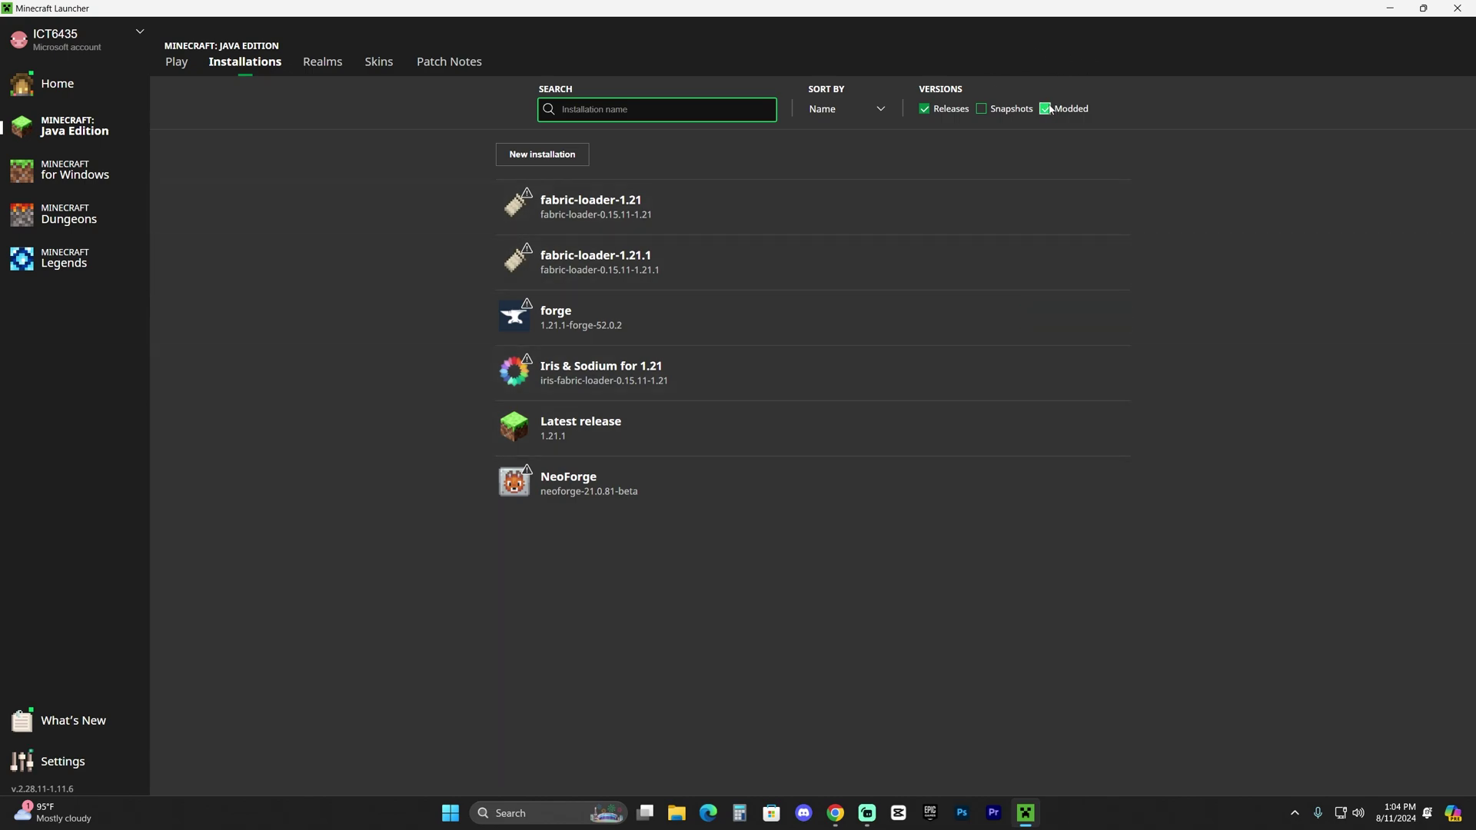
click(1050, 109)
click(1040, 113)
mouse_move(631, 439)
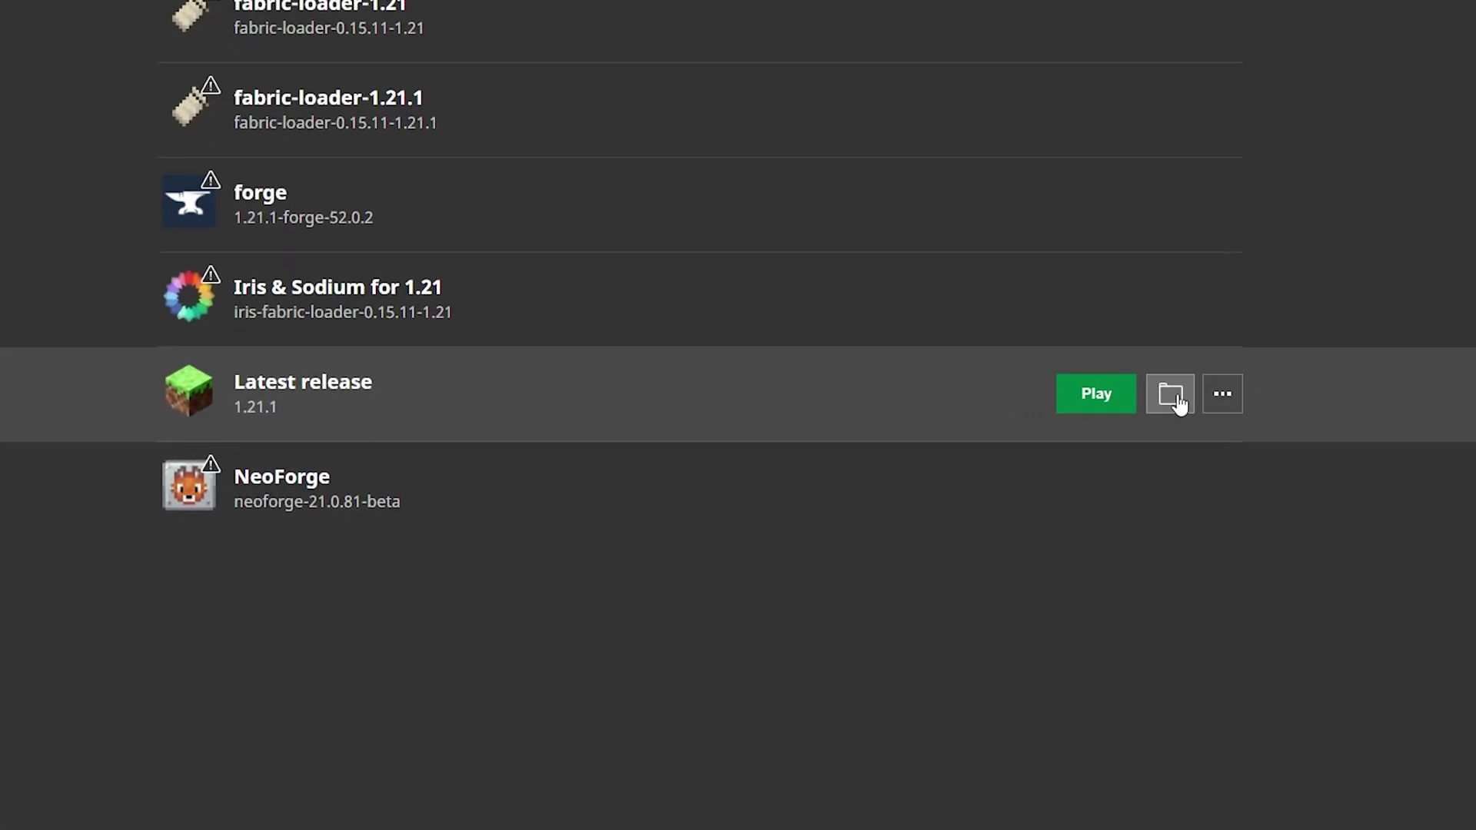
click(1172, 399)
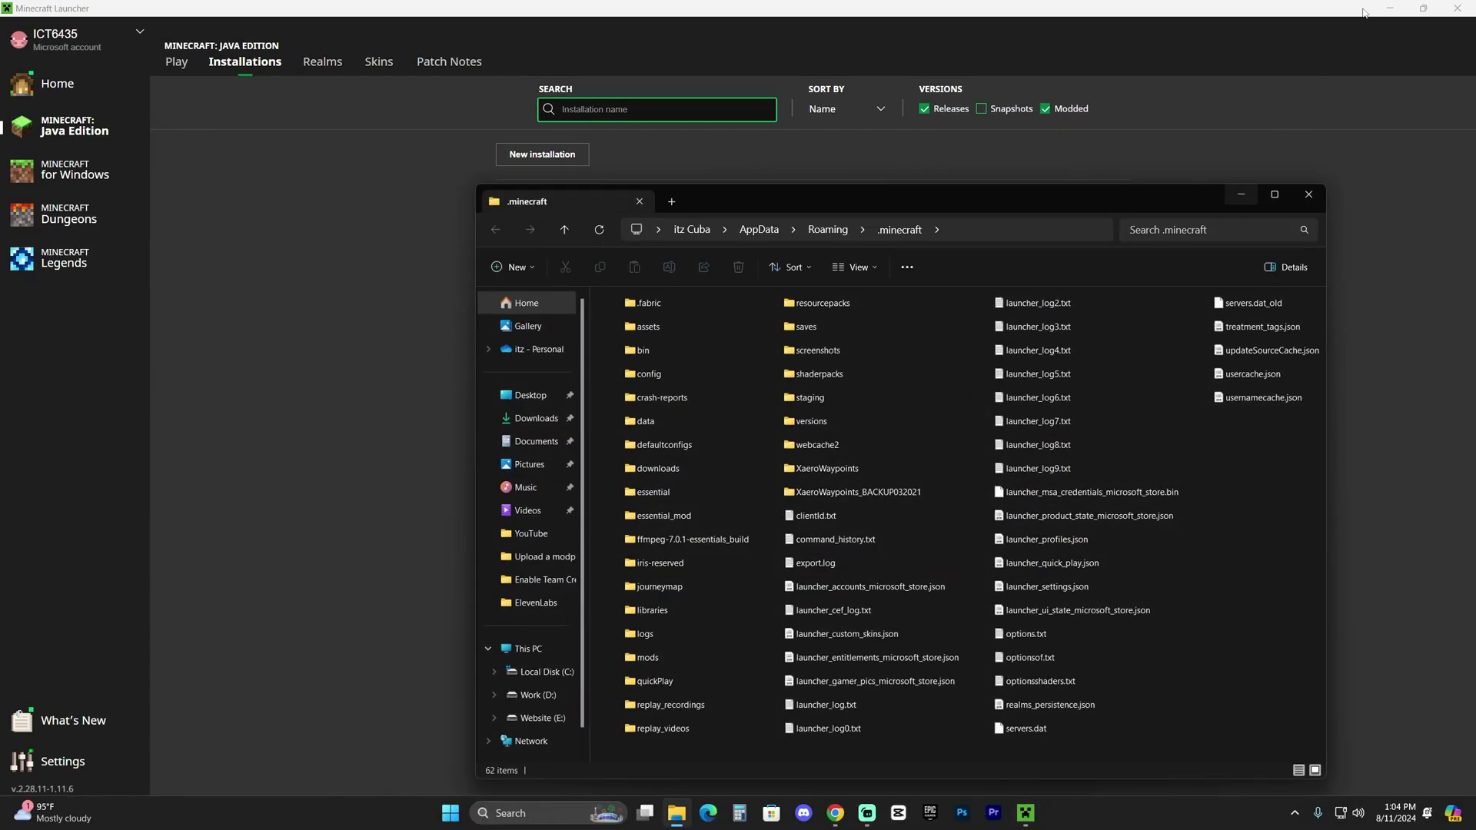
Open .minecraft's saves folder and move the OneBlock zip to the desktop's right side.
click(1390, 8)
drag(1133, 202, 1112, 131)
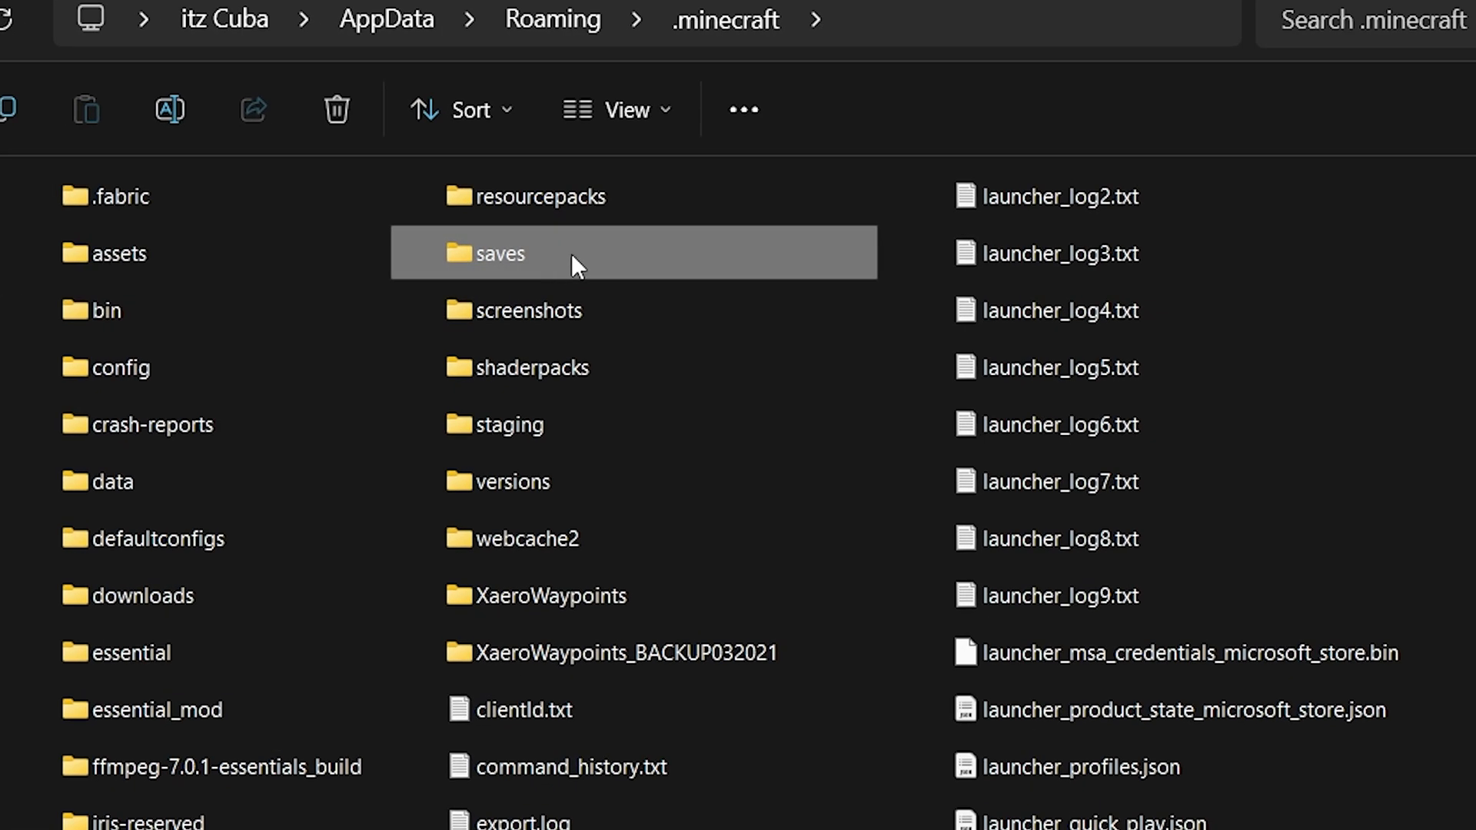
double_click(500, 261)
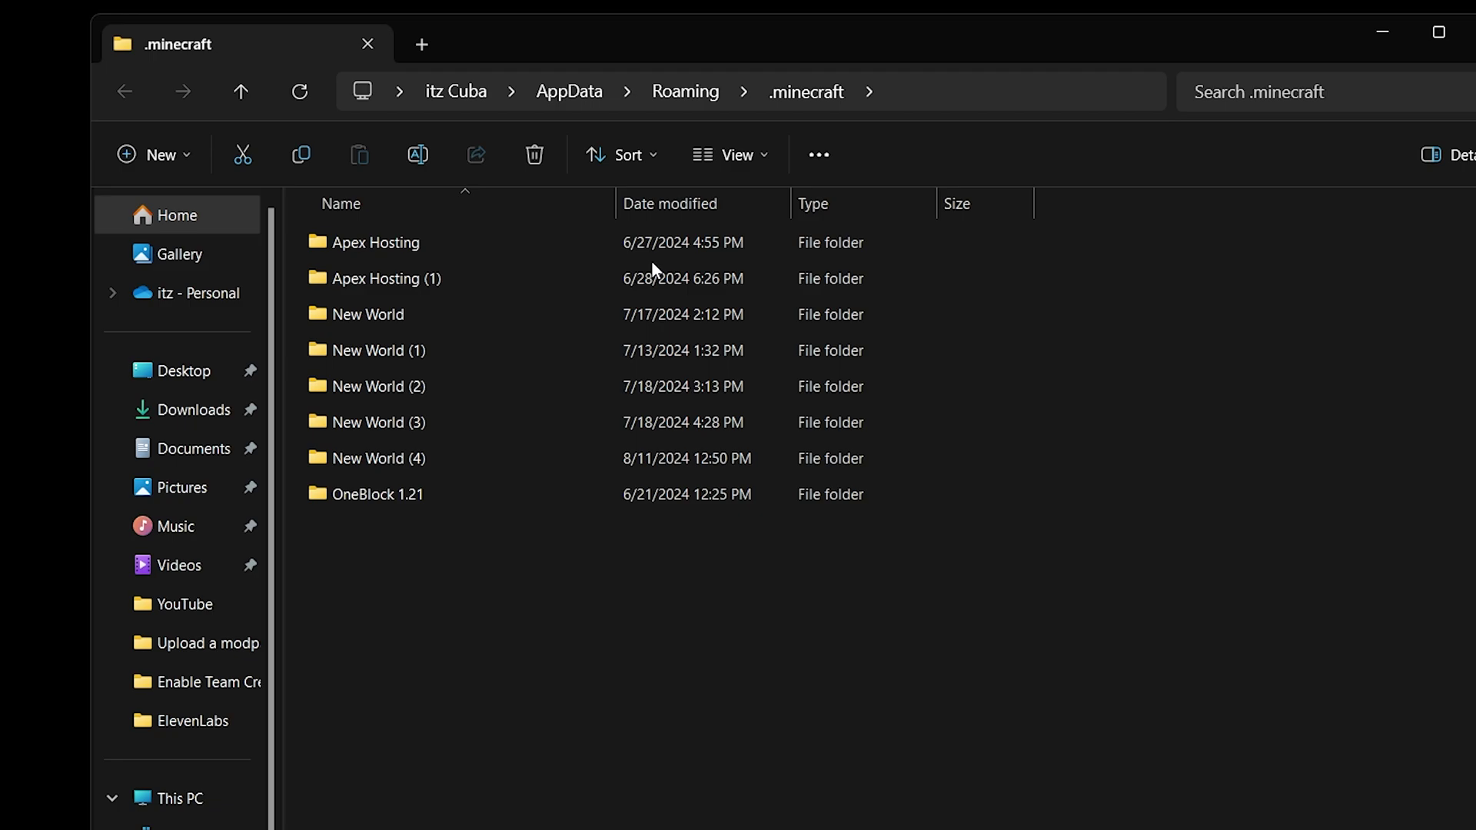
drag(980, 126, 807, 167)
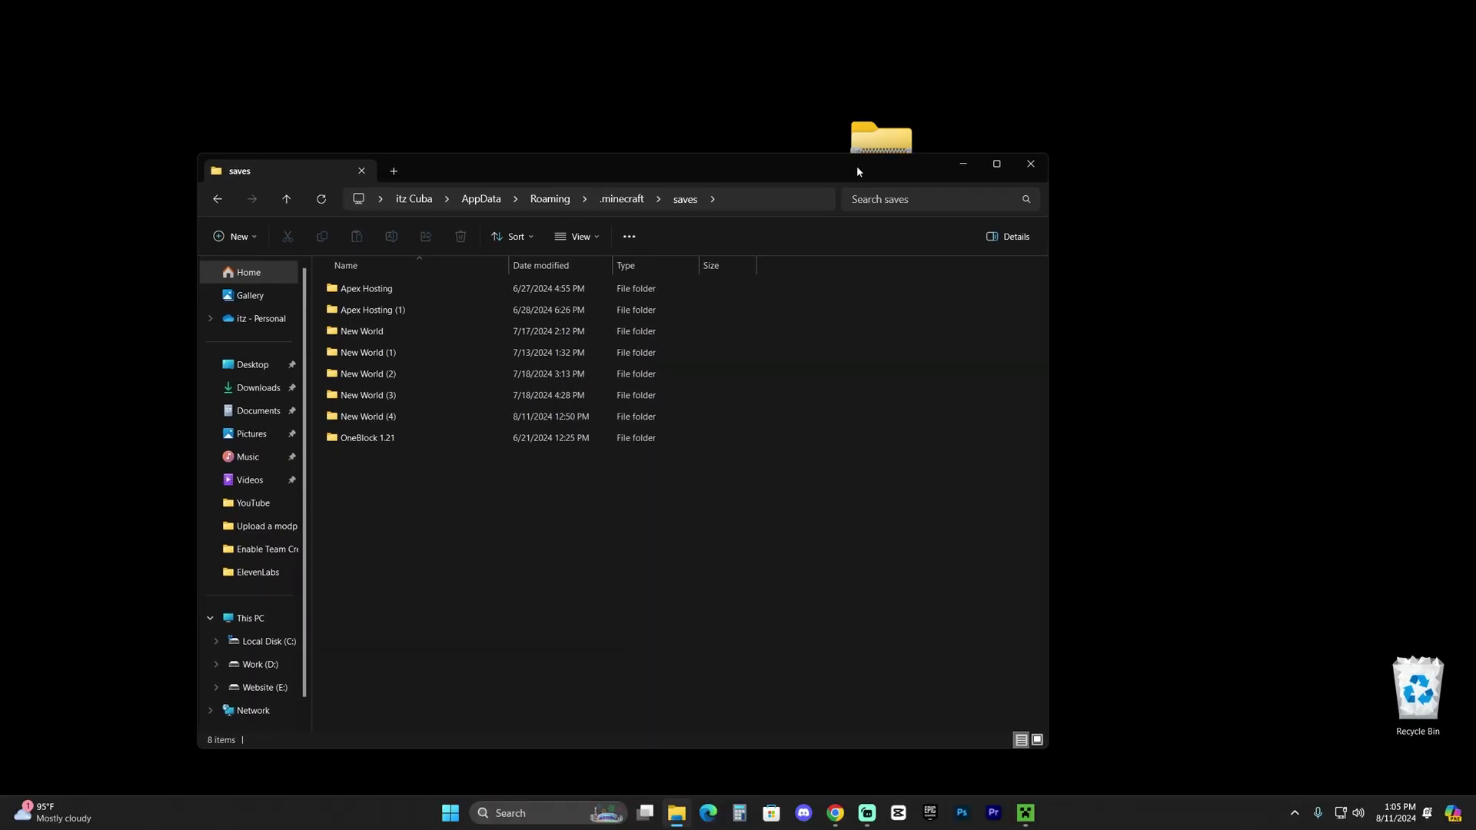
drag(884, 140, 1207, 148)
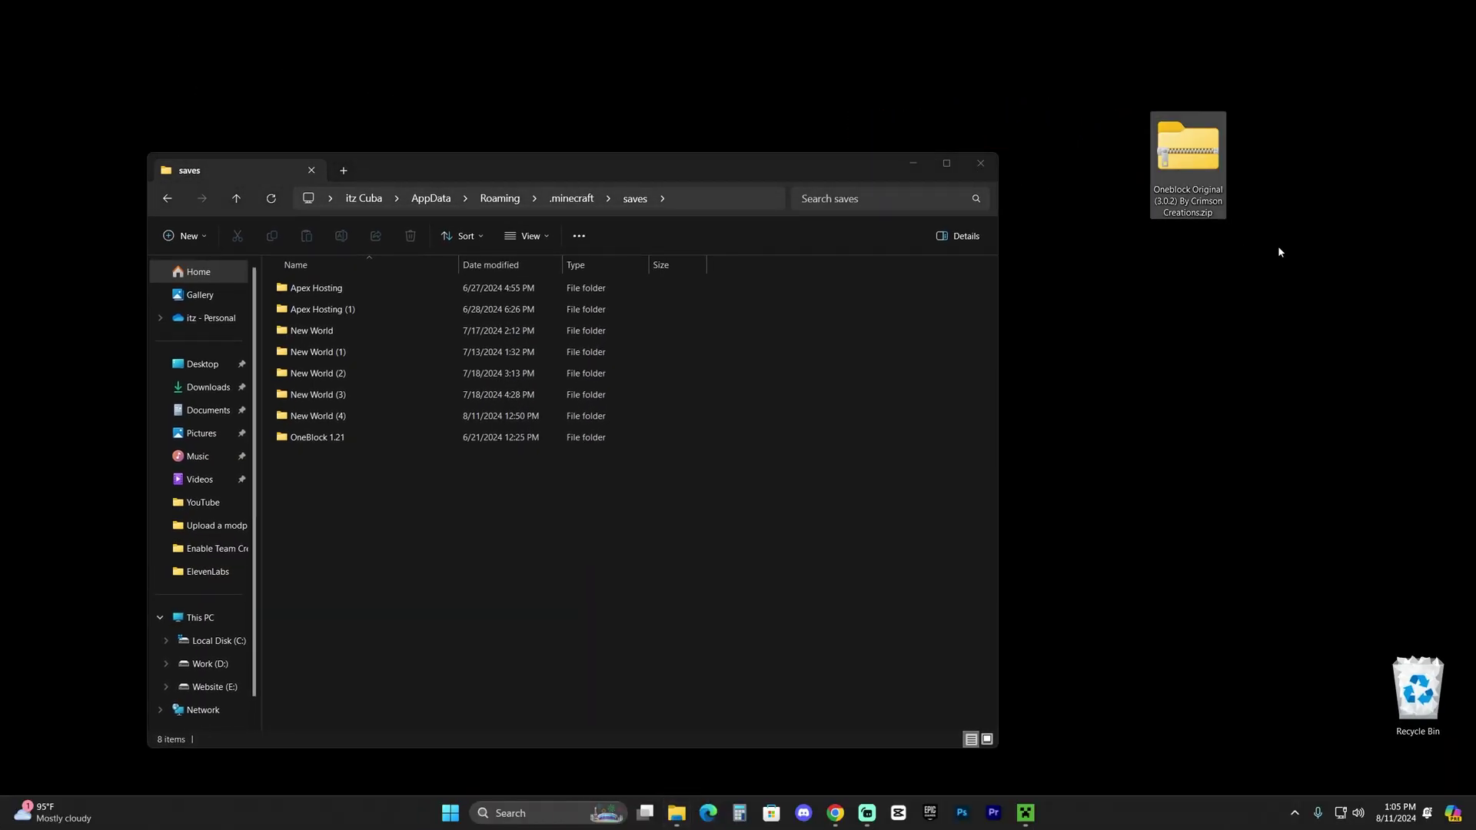
click(1278, 246)
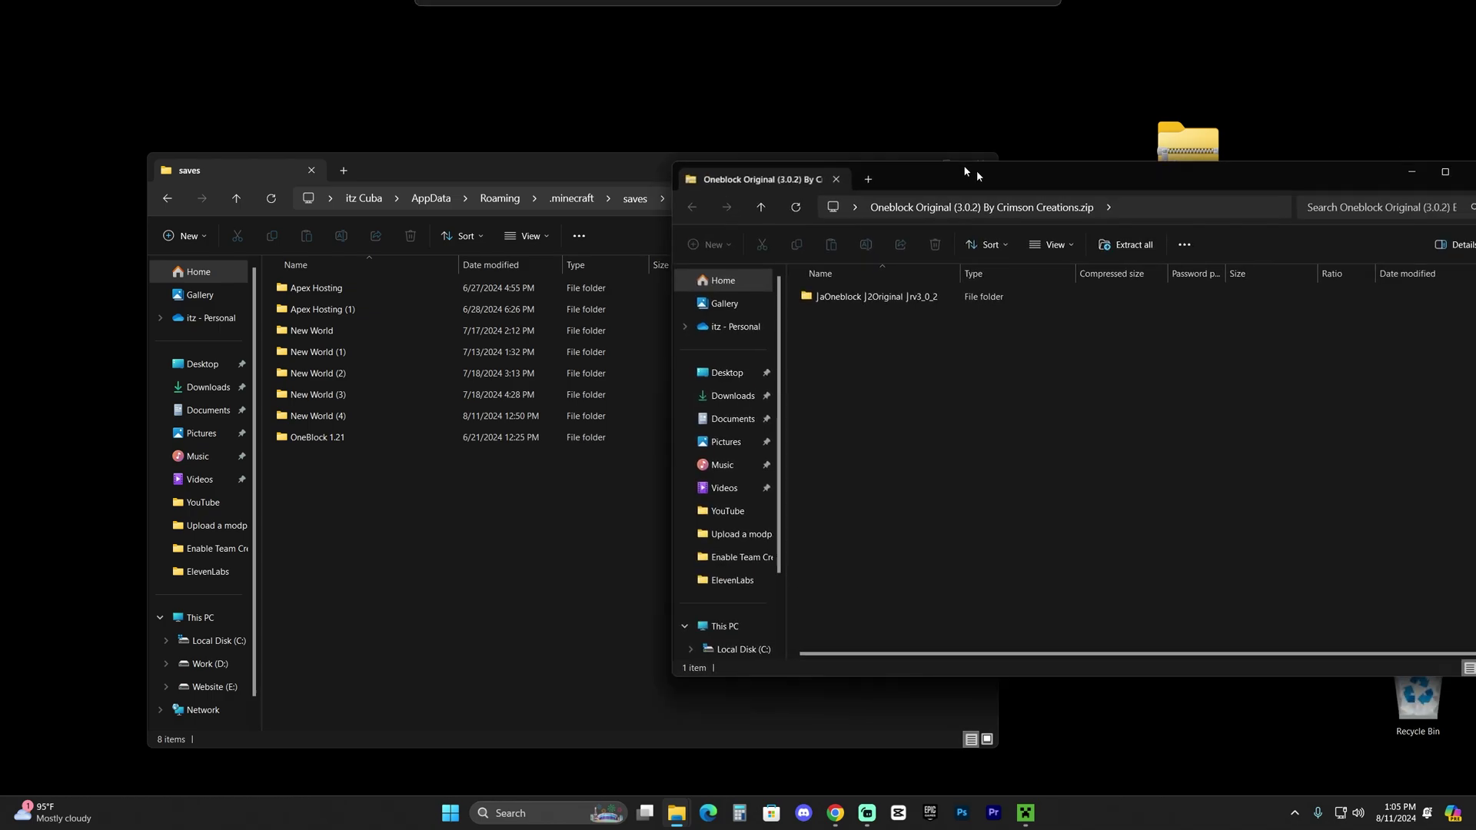
Open the OneBlock zip and arrange its window side by side with the saves window.
drag(970, 169, 959, 106)
click(896, 235)
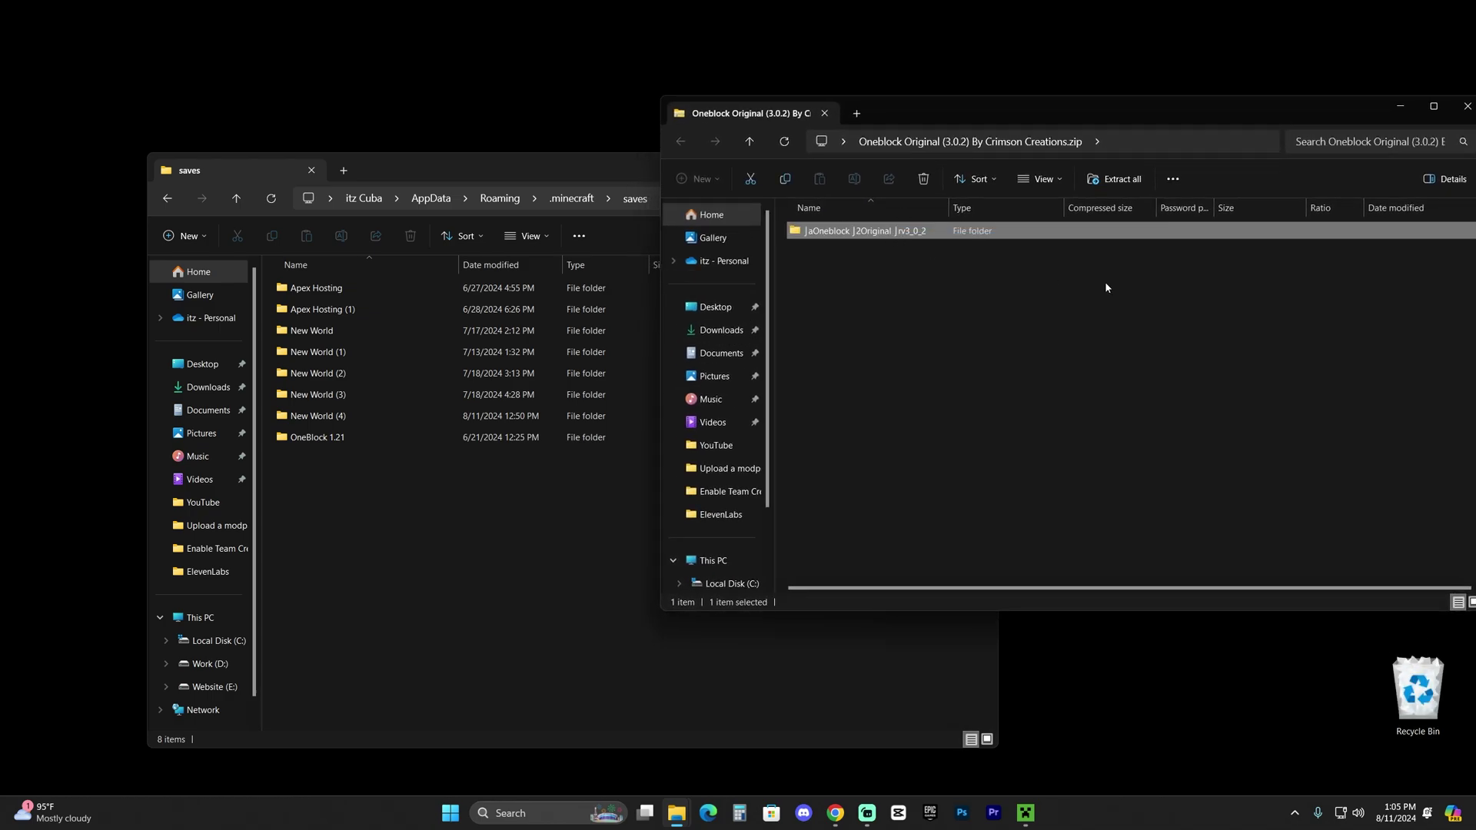
click(1106, 283)
drag(1106, 117, 1035, 152)
drag(1213, 394, 931, 292)
drag(1122, 149, 1097, 253)
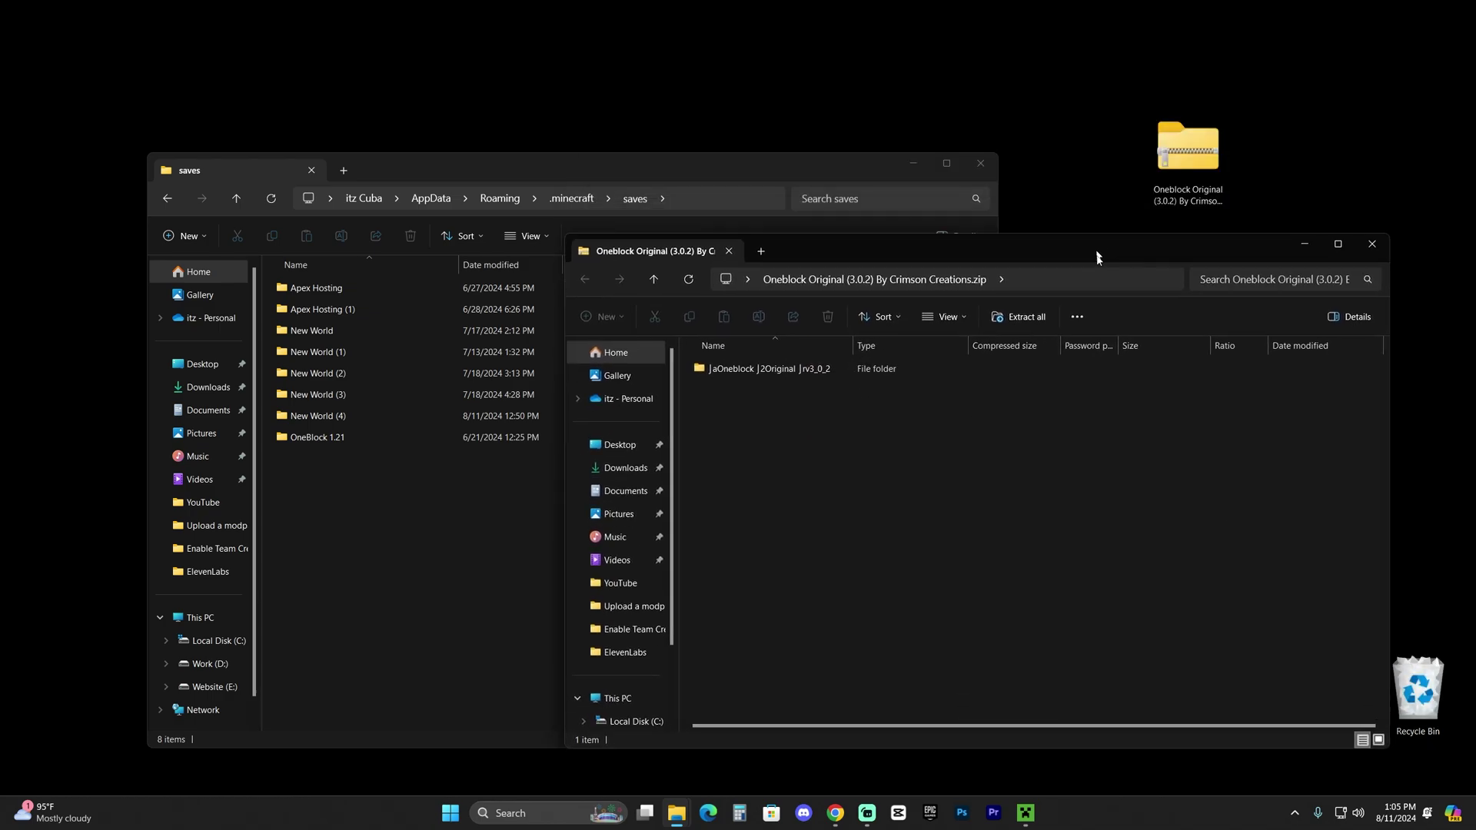
click(1076, 373)
drag(978, 265, 1094, 220)
click(989, 389)
drag(996, 195, 686, 195)
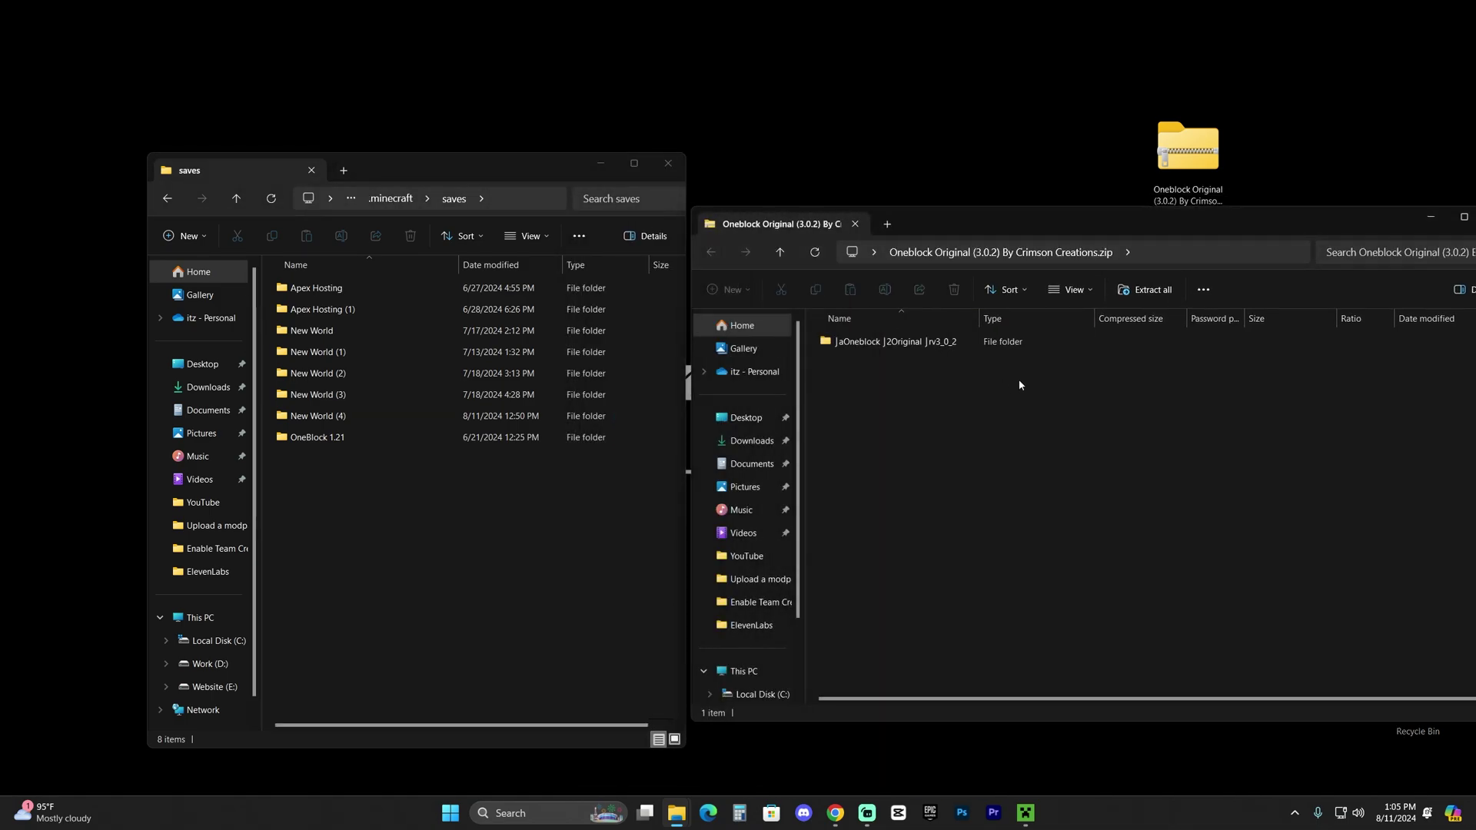
Drag the Oneblock world folder from the zip into saves and move the progress box aside.
drag(1019, 384, 923, 338)
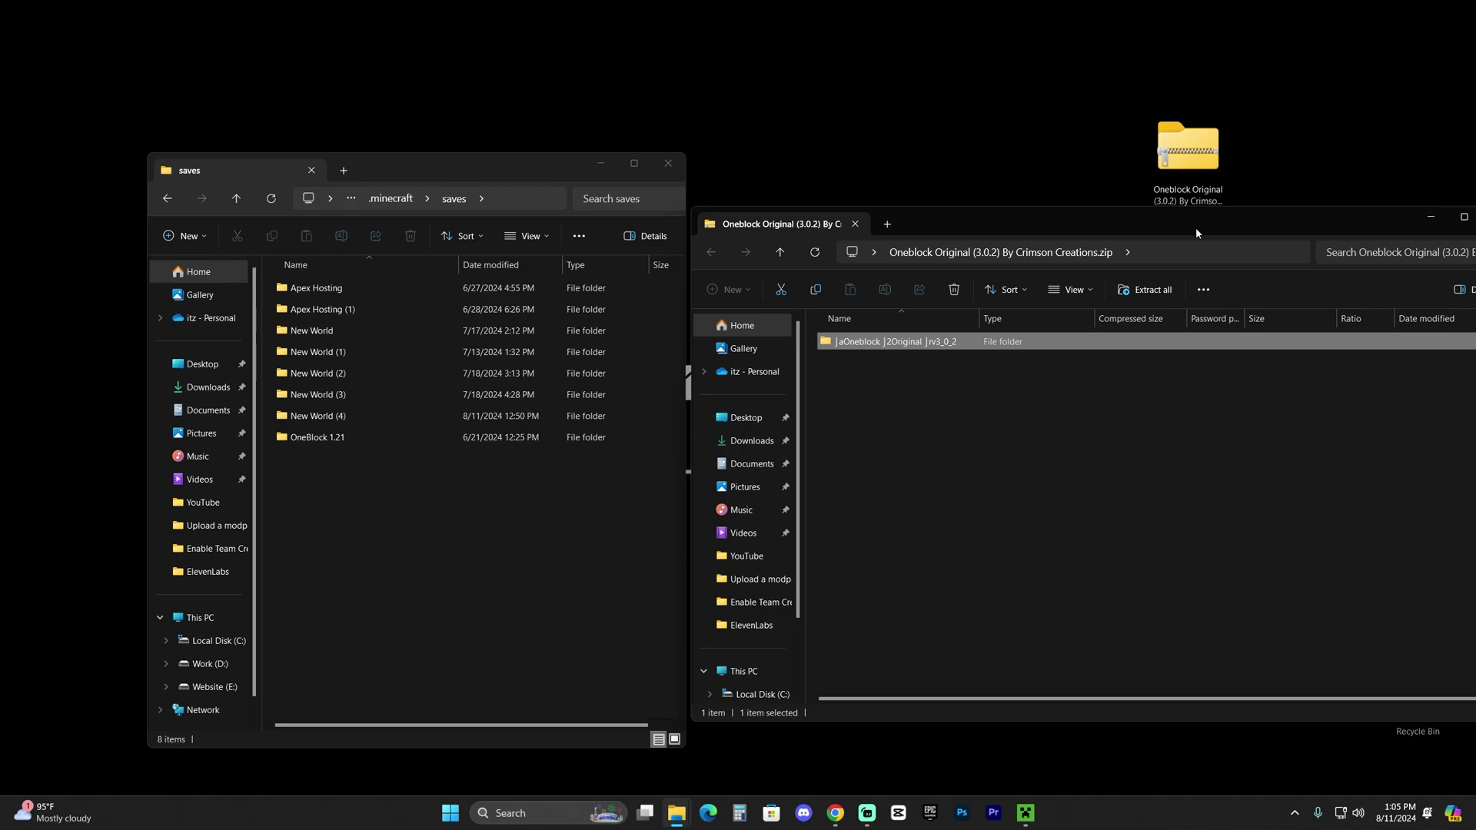
drag(970, 347, 461, 530)
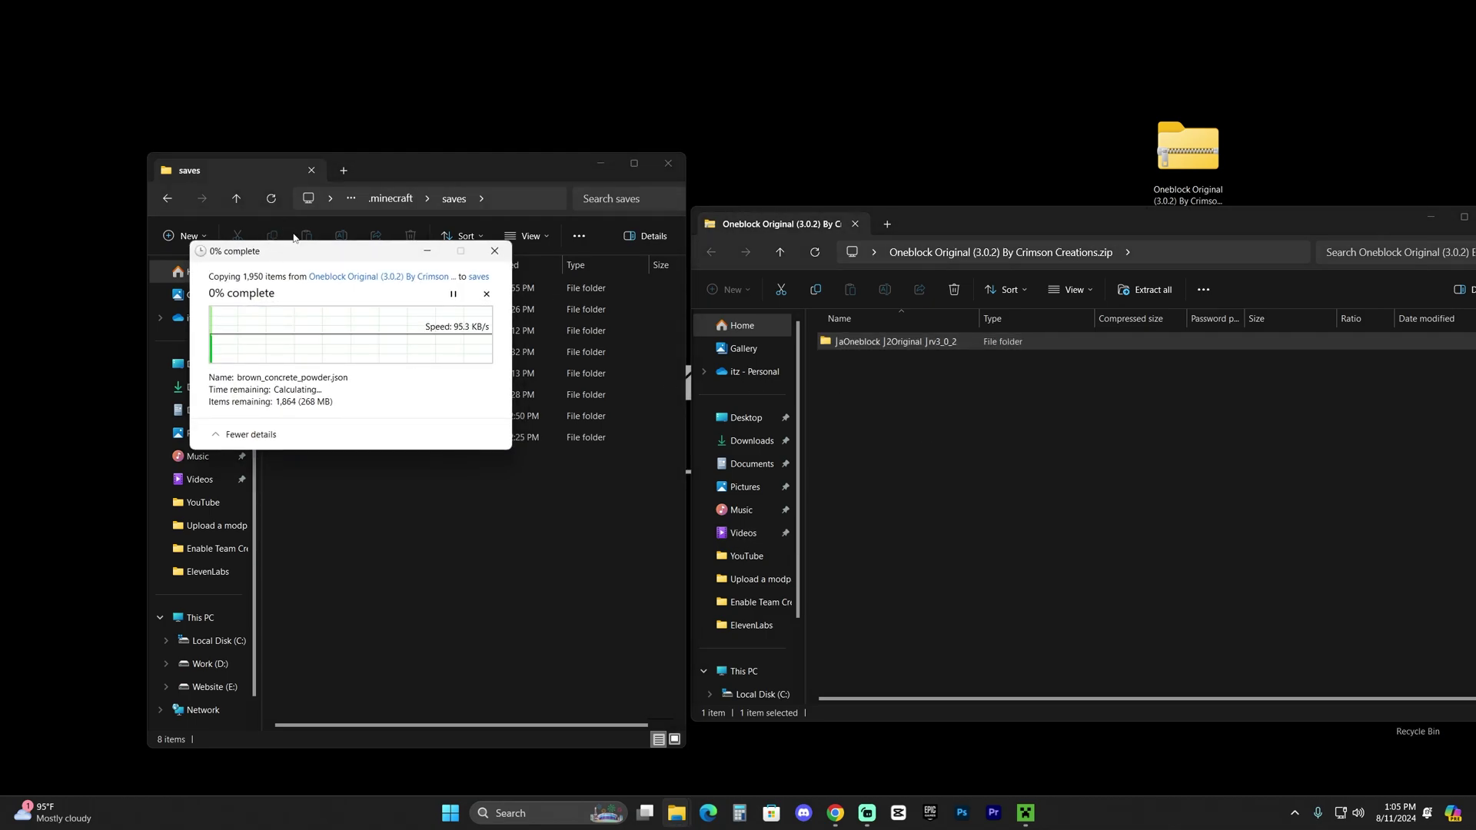
drag(294, 248, 438, 330)
drag(537, 336, 562, 431)
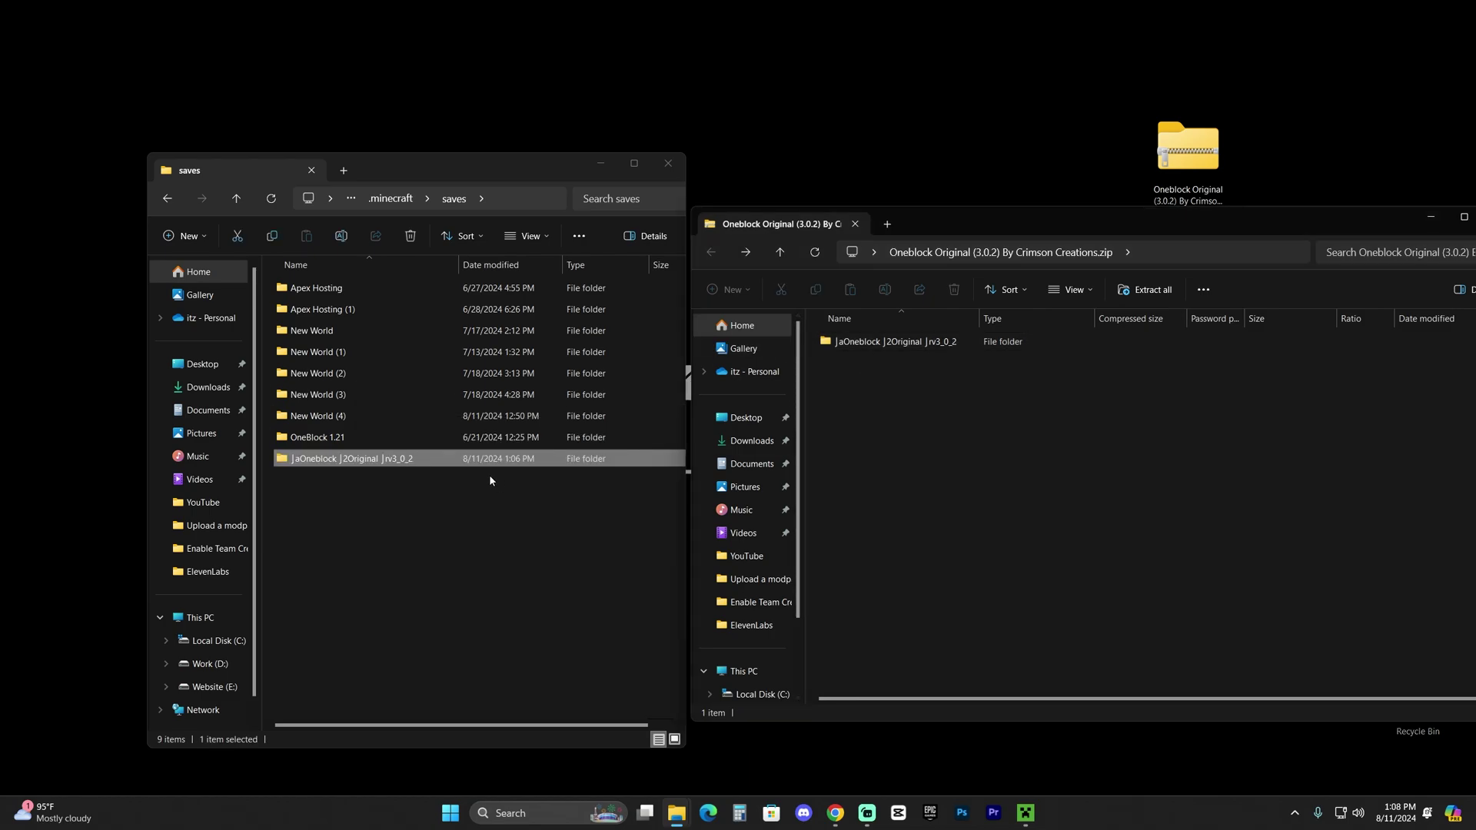
Close the zip contents window and delete the OneBlock zip from the desktop.
click(489, 481)
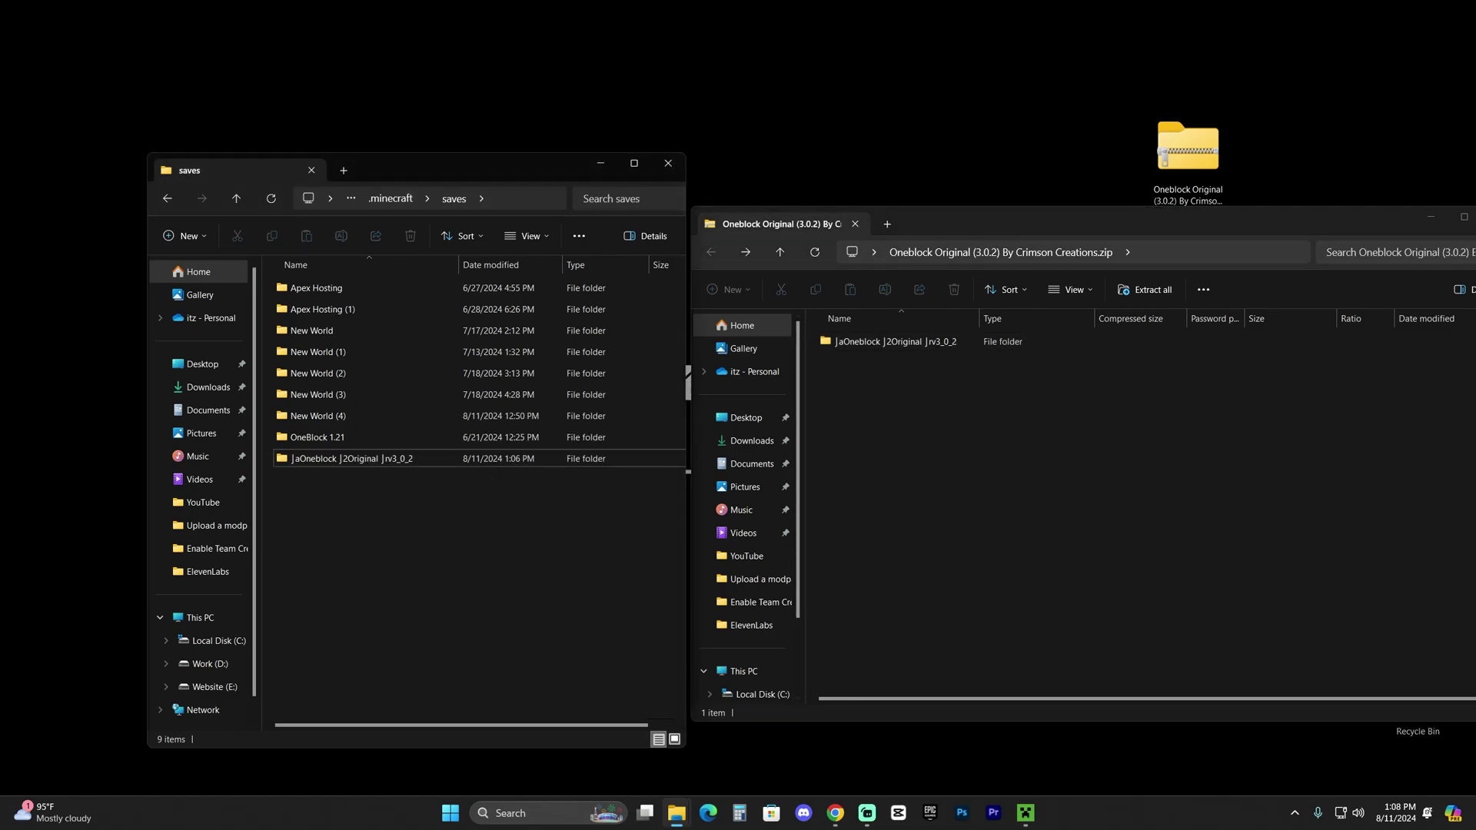
click(1475, 217)
drag(1272, 250, 1094, 92)
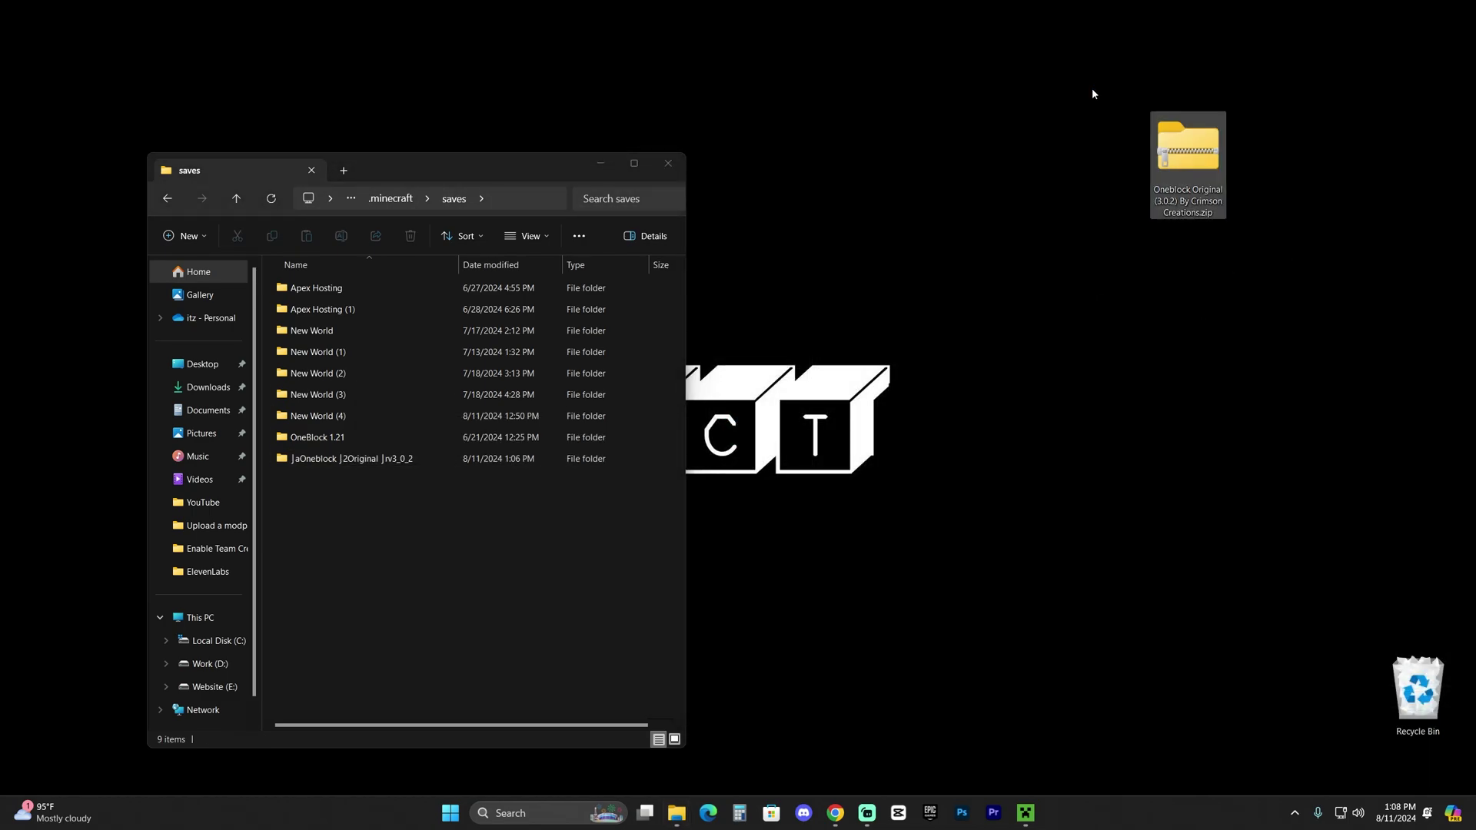
key(Delete)
Bring the saves window to the centre and select the copied OneBlock v3_0_2 world folder.
drag(544, 159, 888, 103)
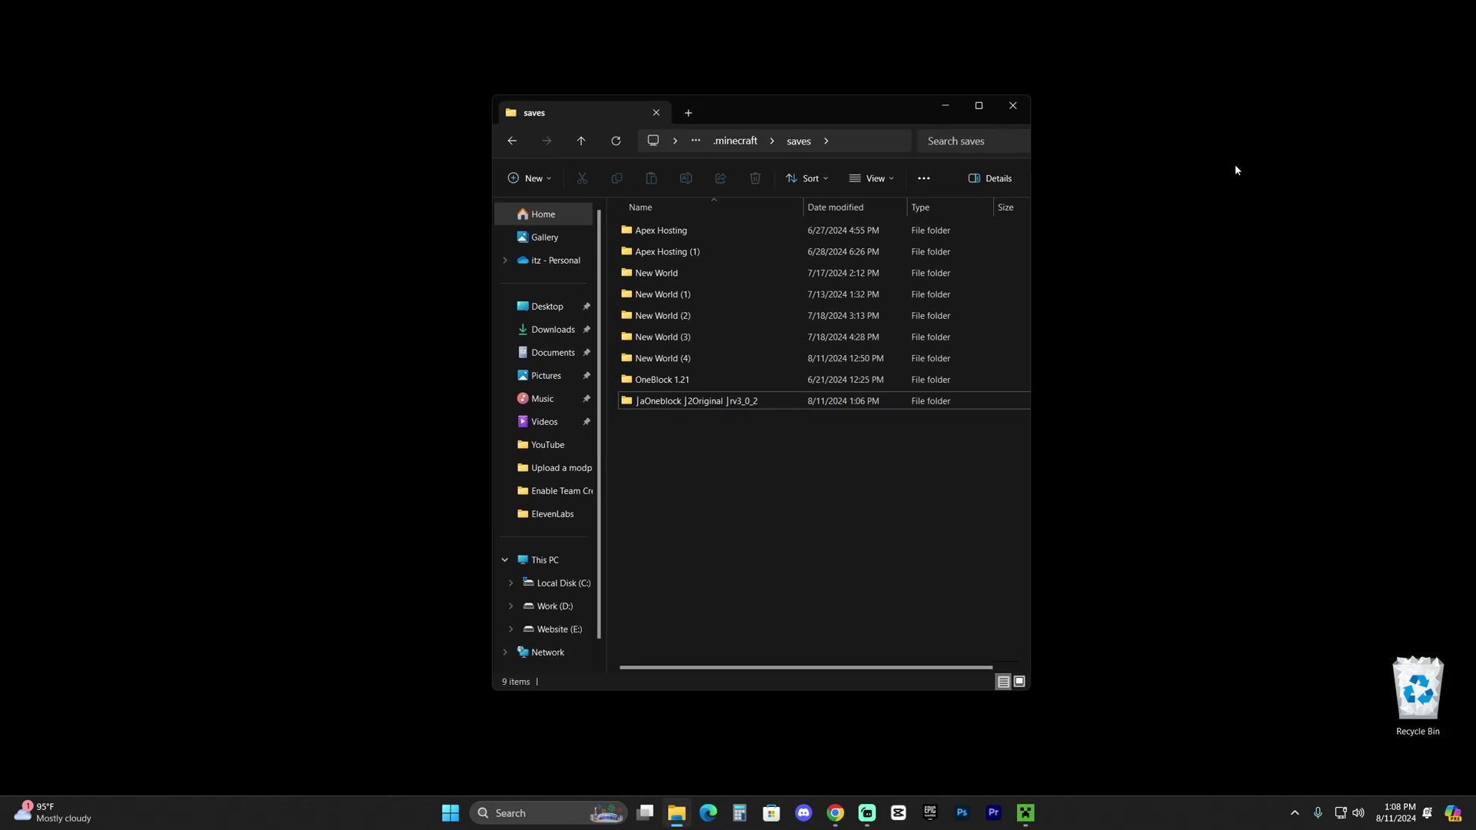
right_click(1201, 140)
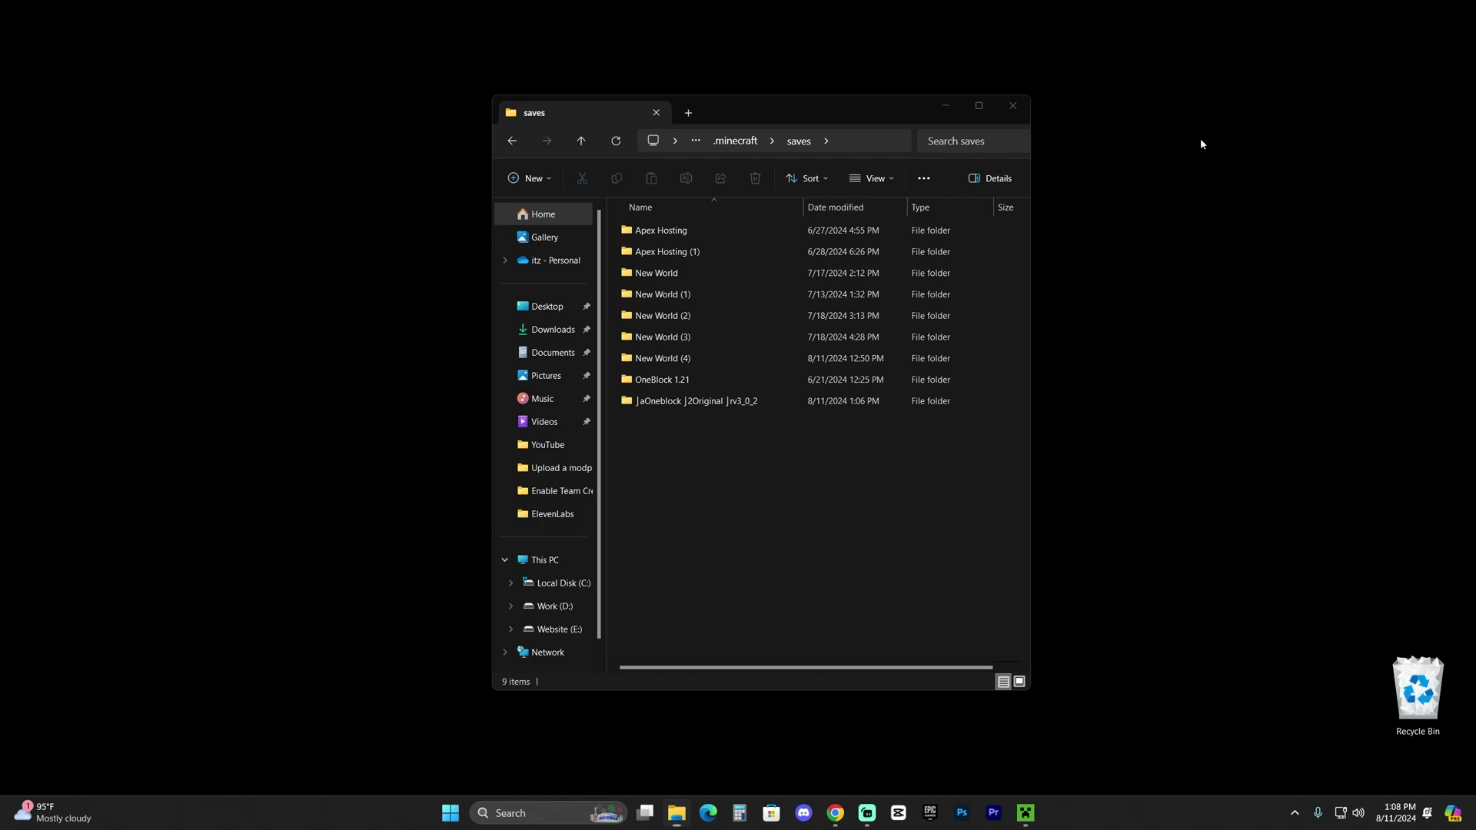
click(1138, 242)
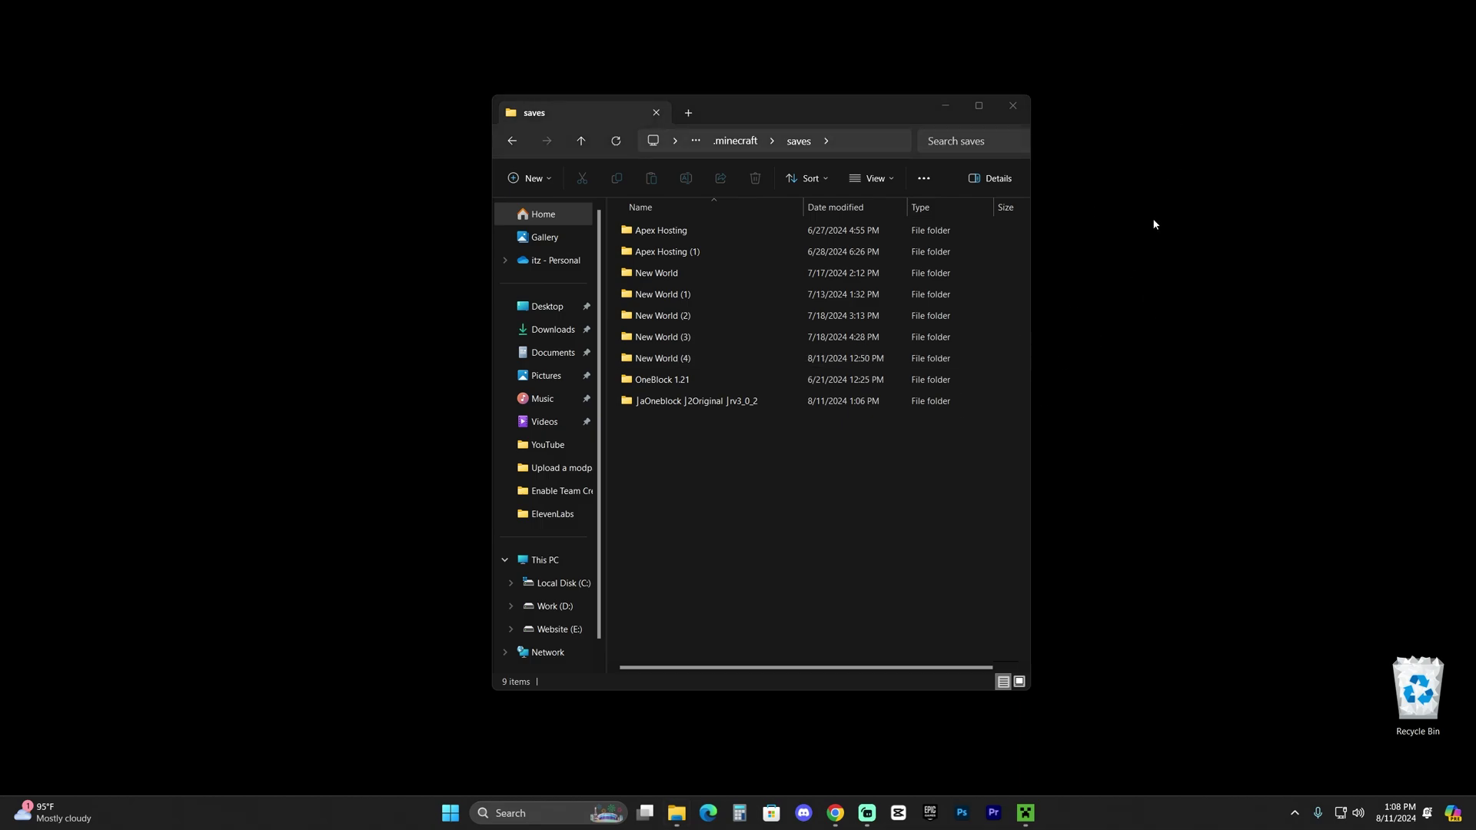
click(810, 490)
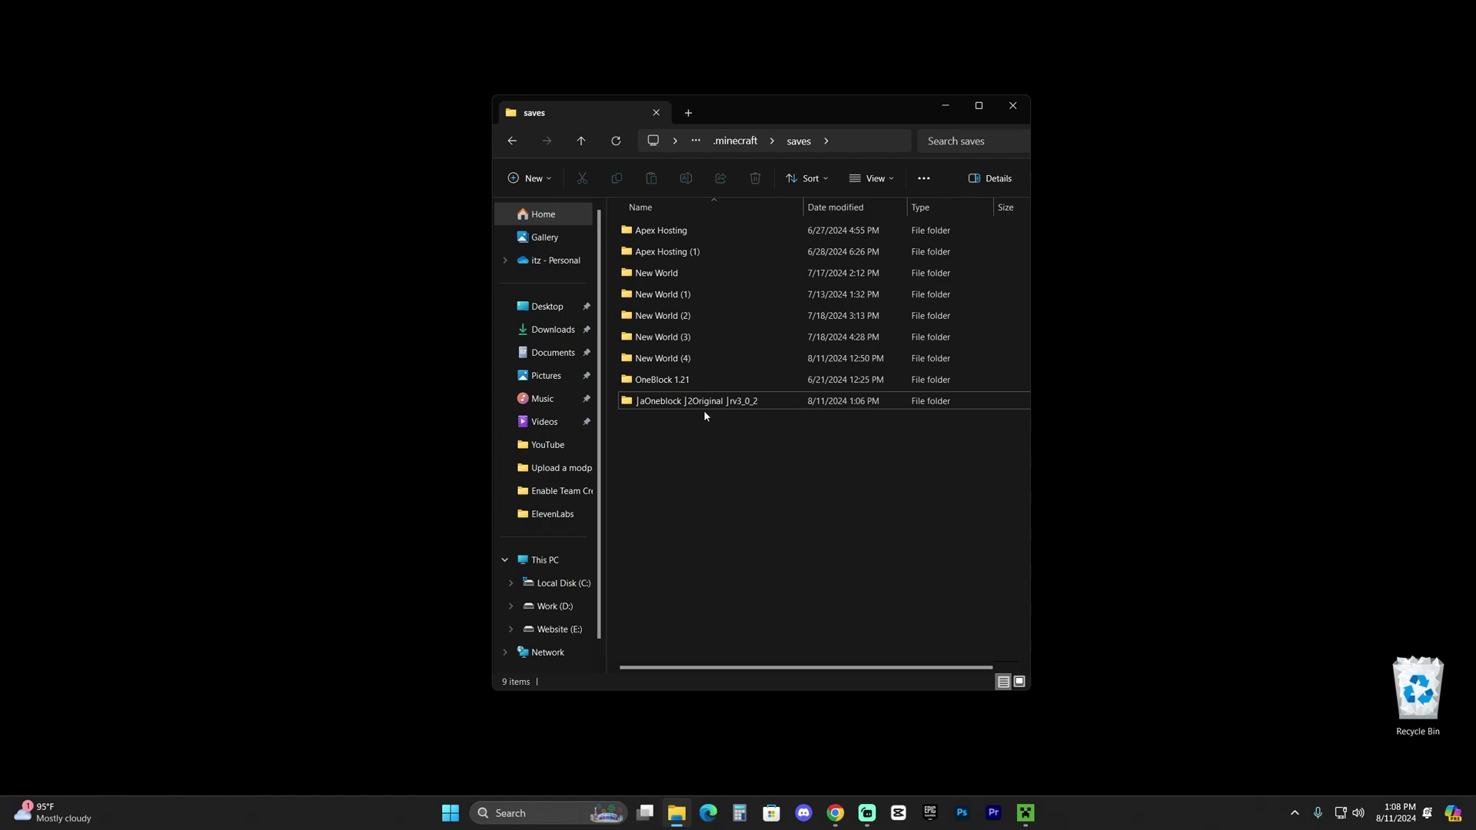
click(676, 406)
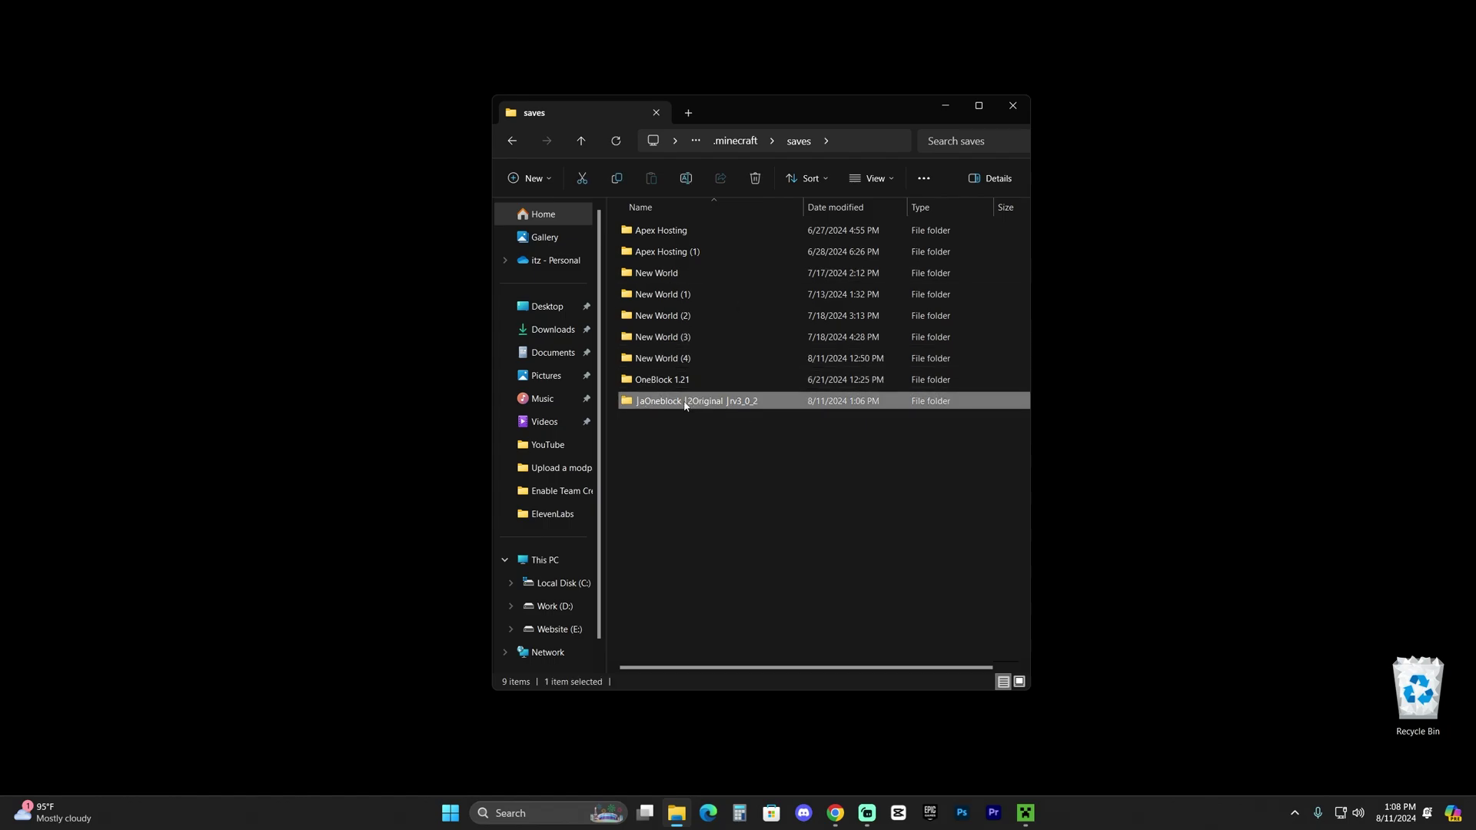
Open the OneBlock world folder to check its files, then return to saves.
double_click(708, 401)
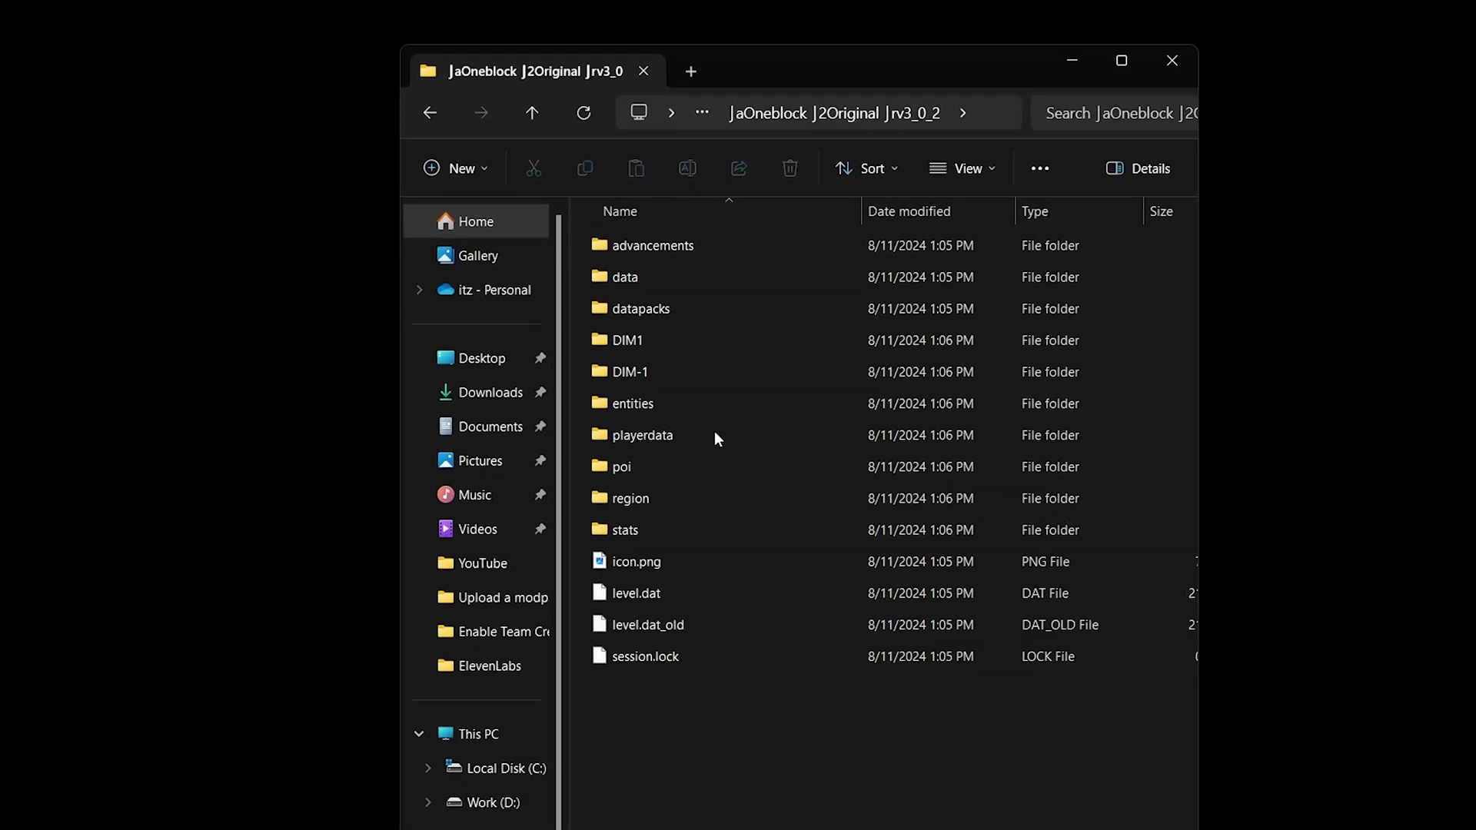
key(ctrl+a)
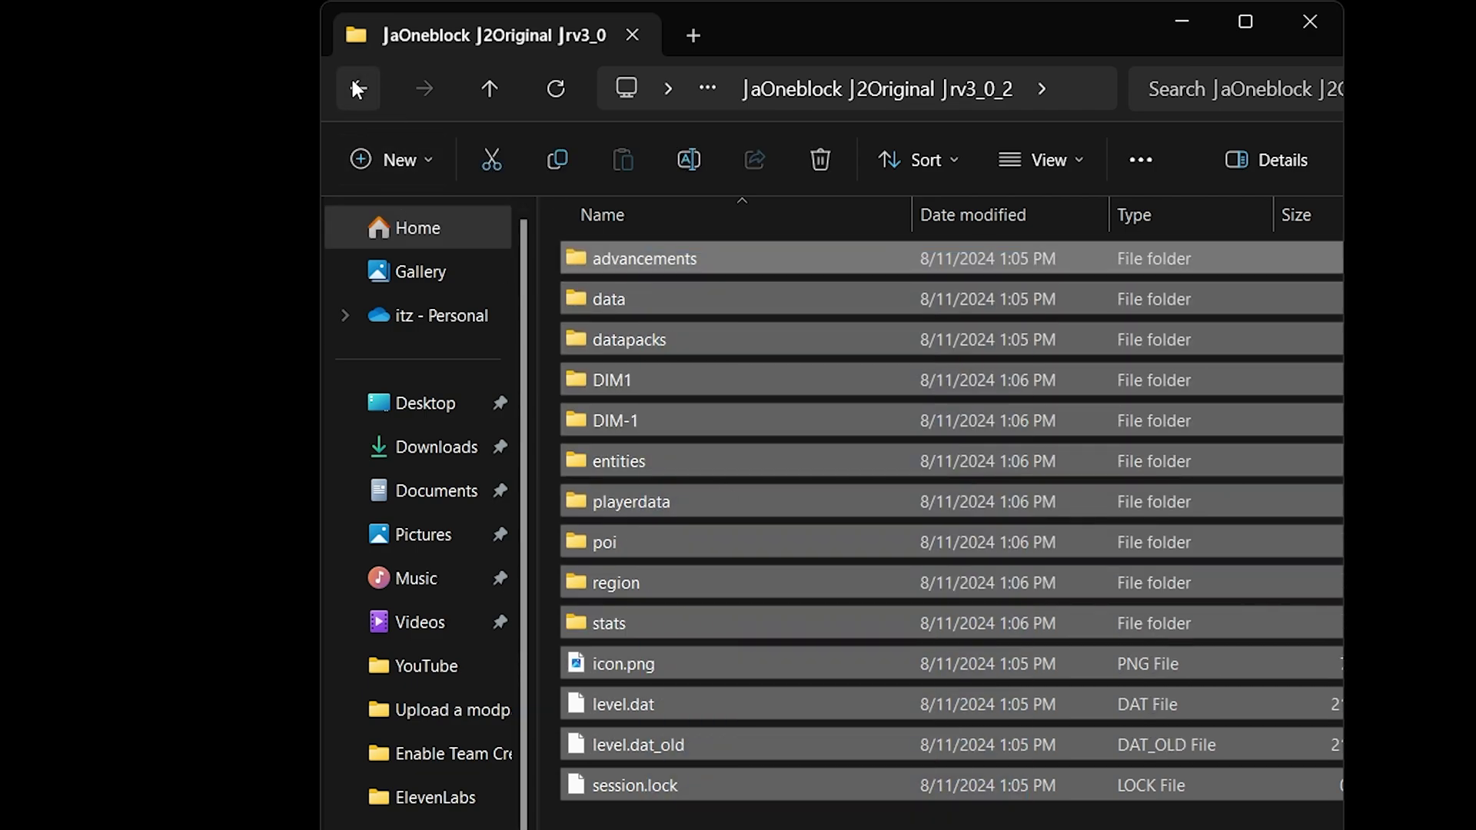
click(357, 88)
Rename the world folder to 'OneBlock Skyblock 1.21.1' and close File Explorer.
click(692, 260)
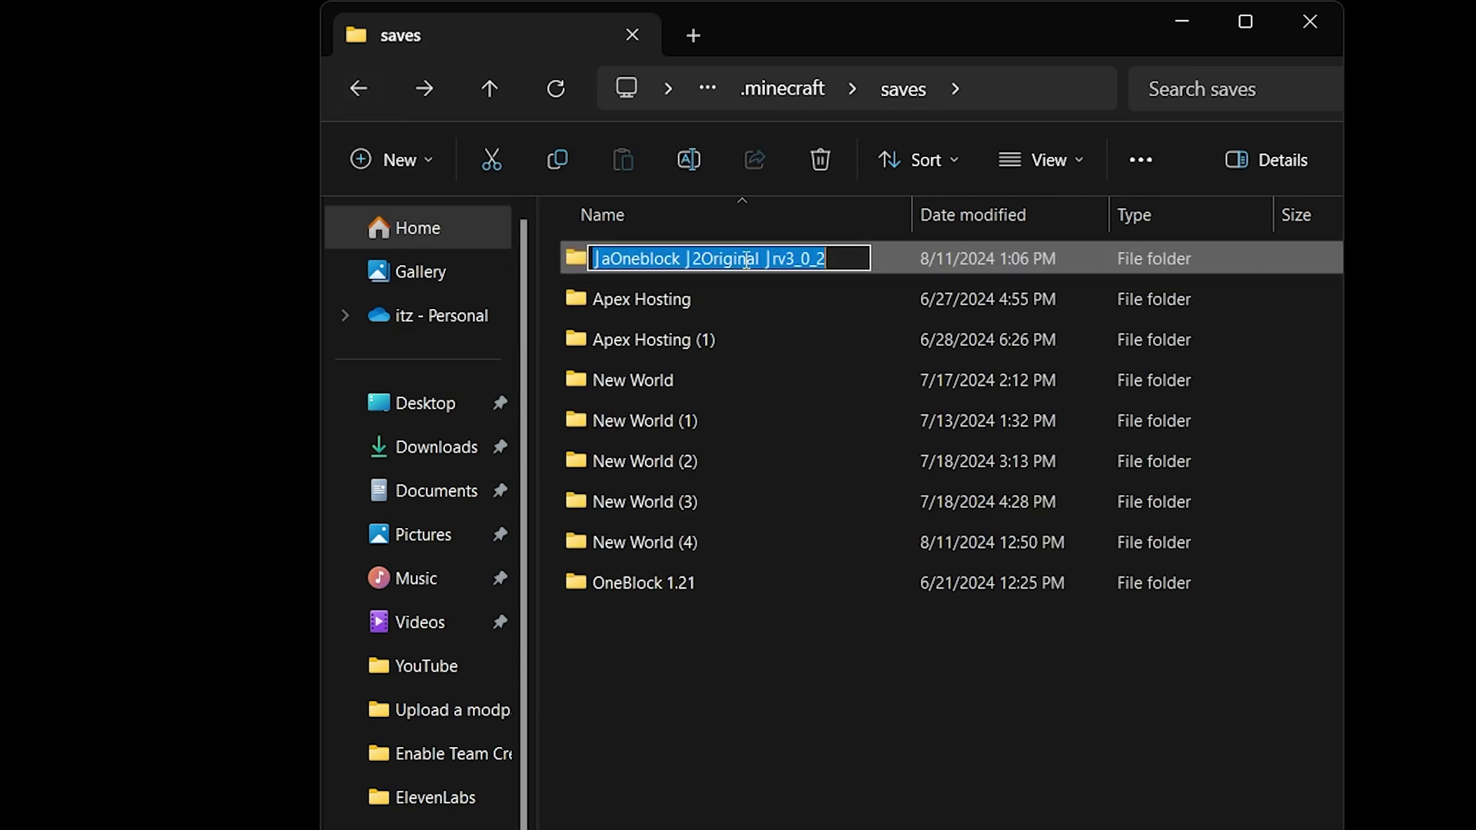
text(OneBl)
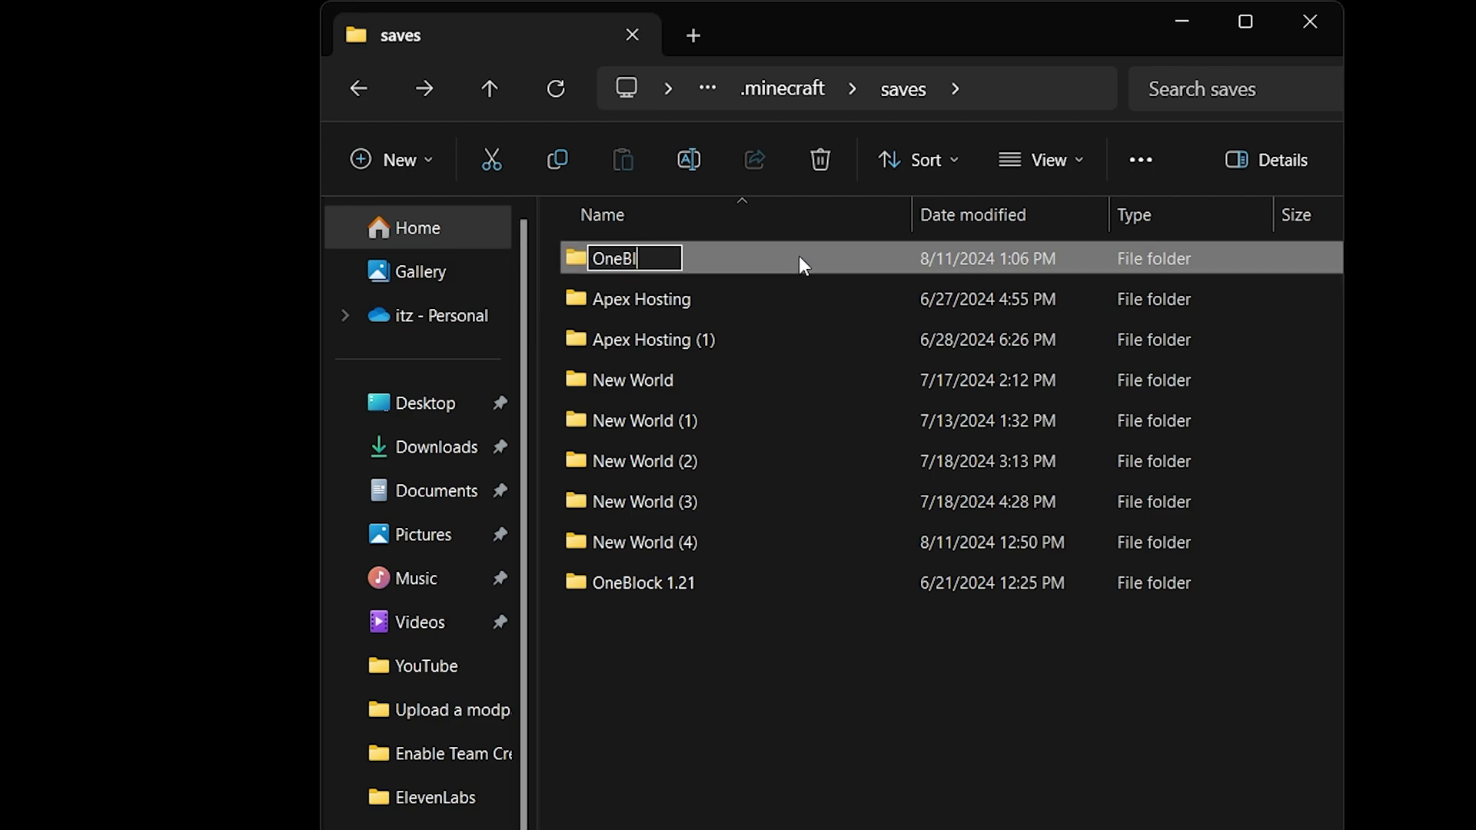
text(ock Skyblock 1.21.1)
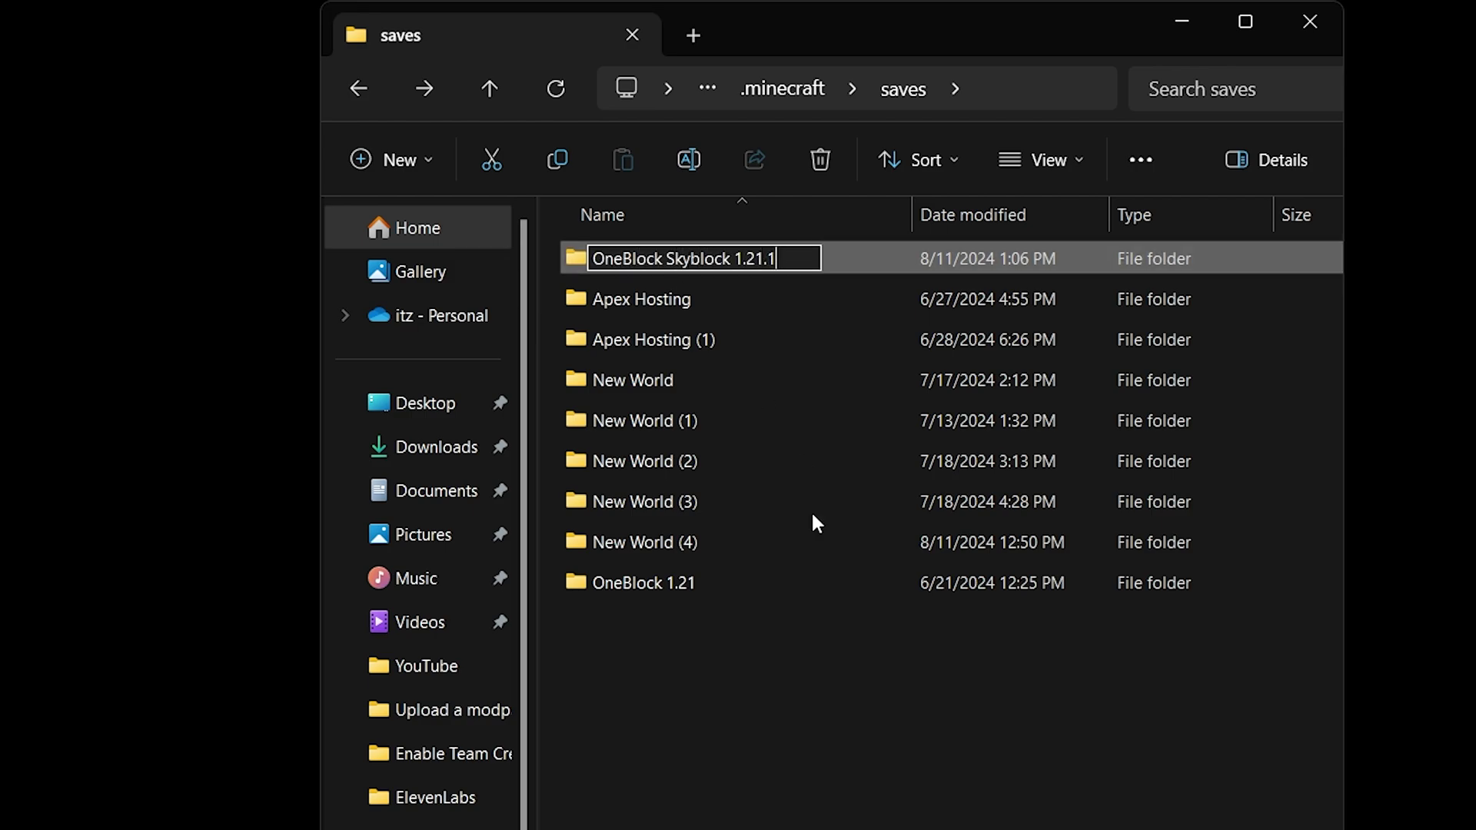
key(Return)
click(792, 264)
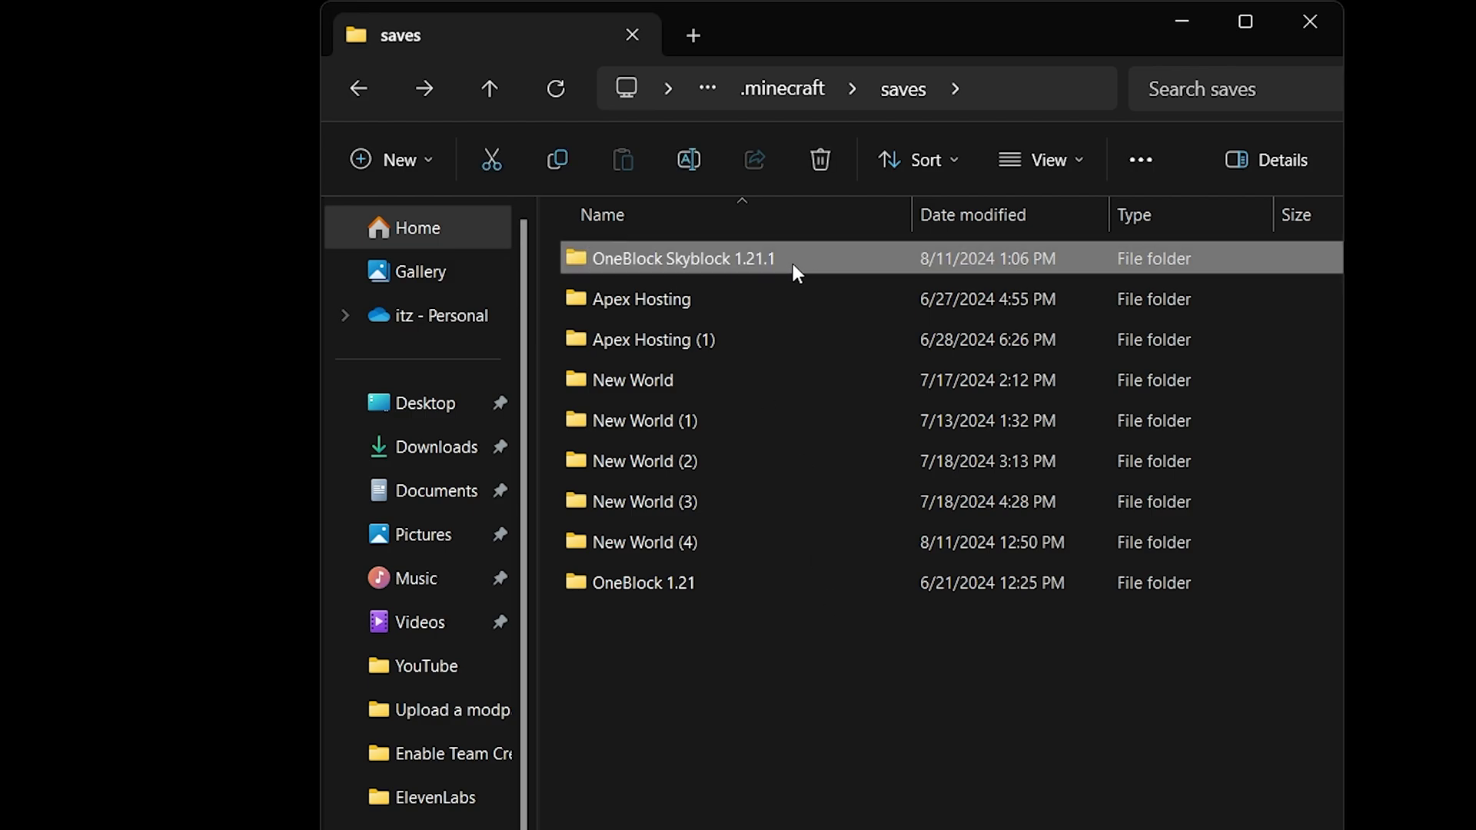
click(920, 726)
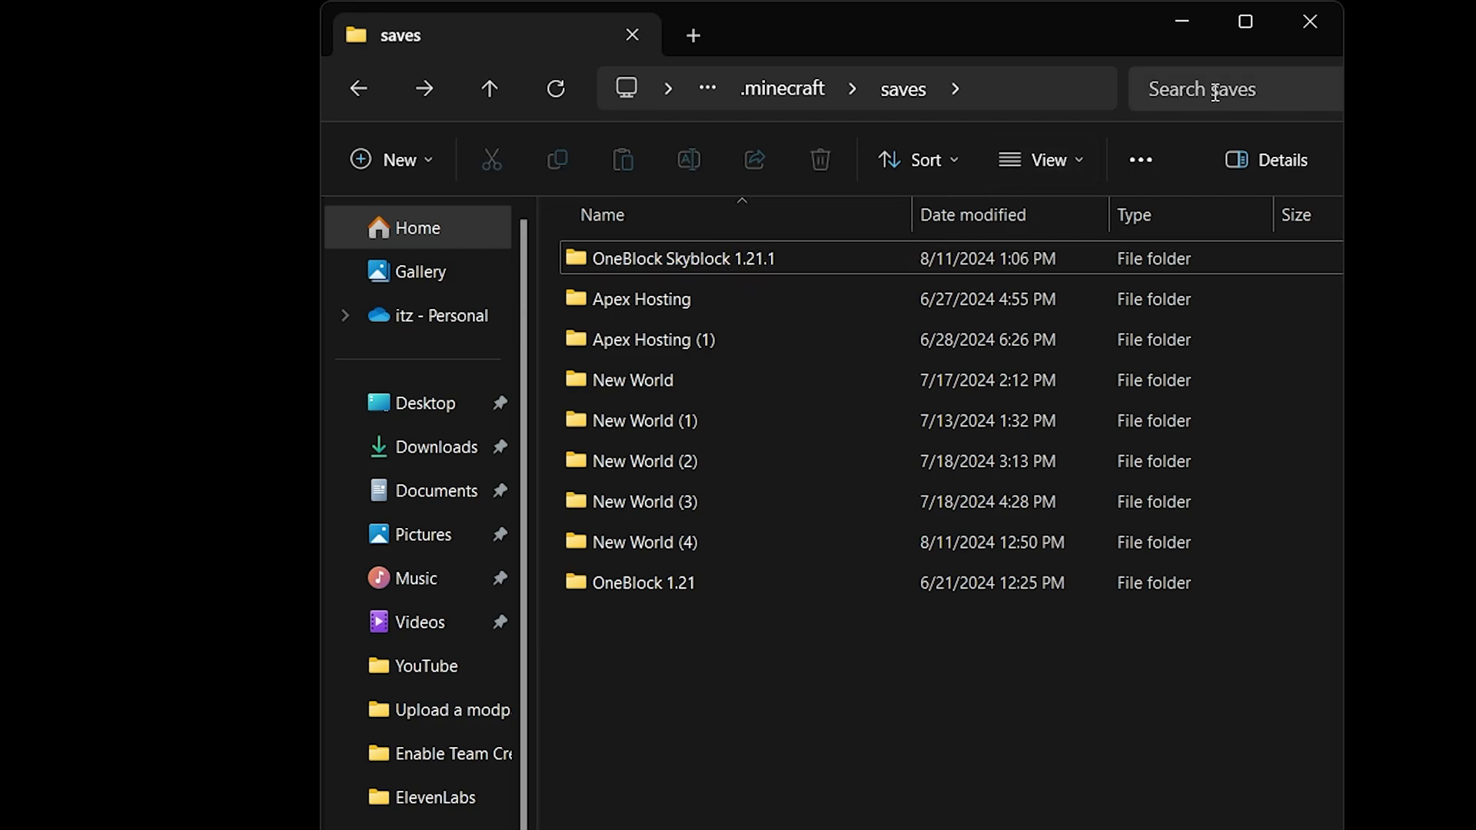
click(1308, 23)
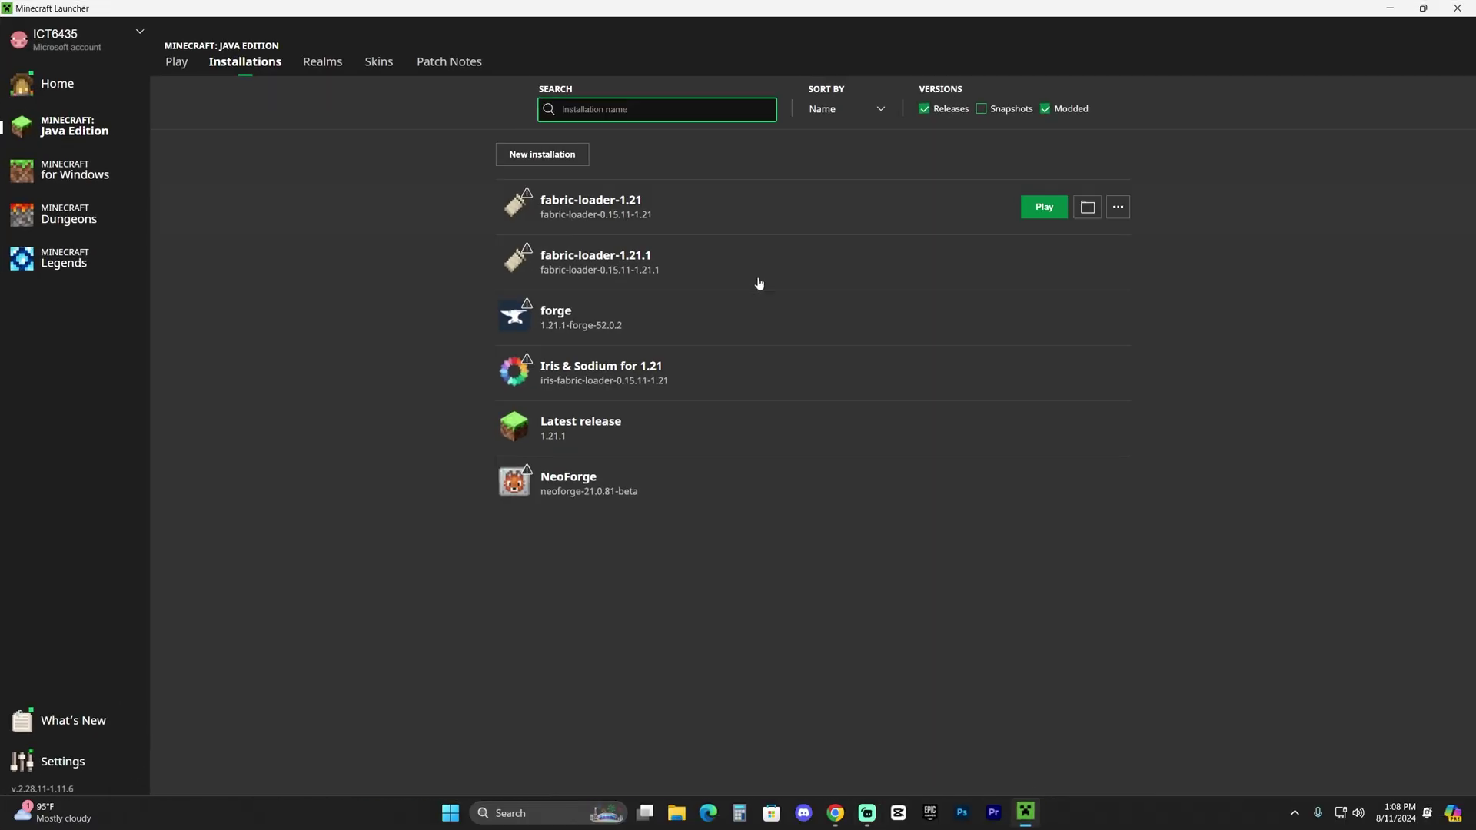
Launch the Latest release 1.21.1 installation from Minecraft Launcher.
click(1051, 429)
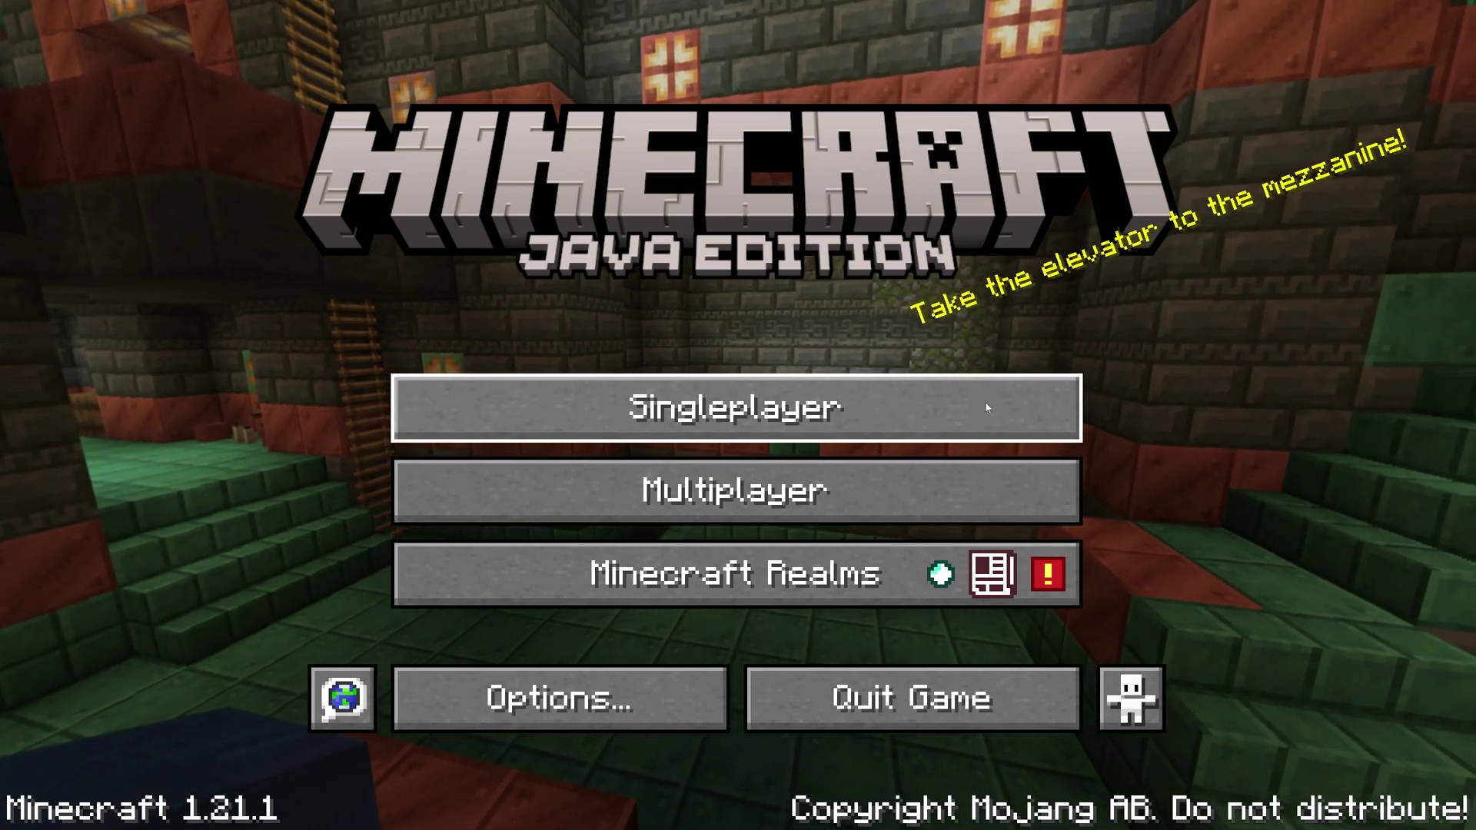
Select Oneblock Original v3.0.2 in the Singleplayer world list and load it.
click(992, 405)
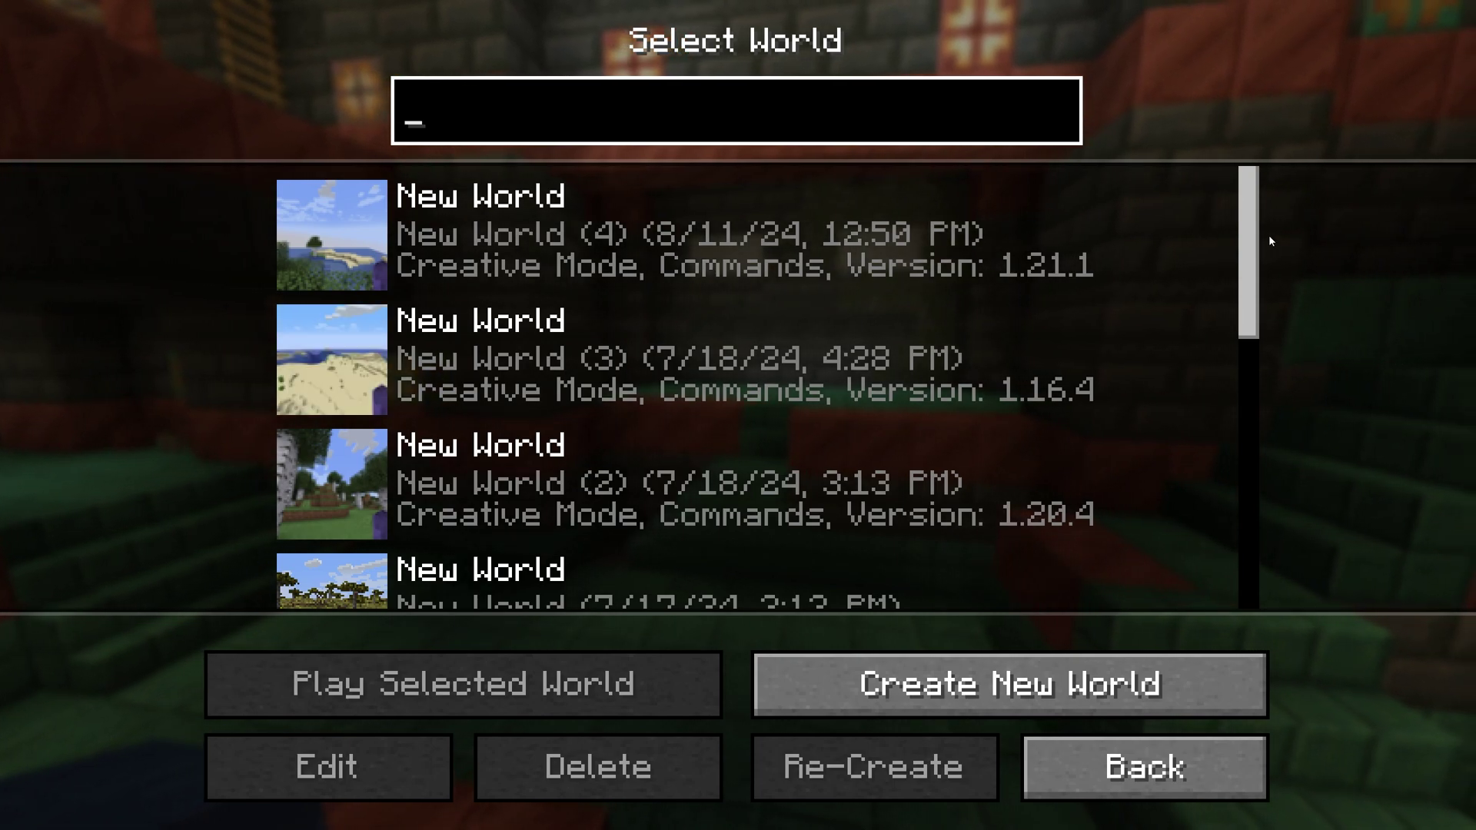
drag(1246, 237, 1260, 450)
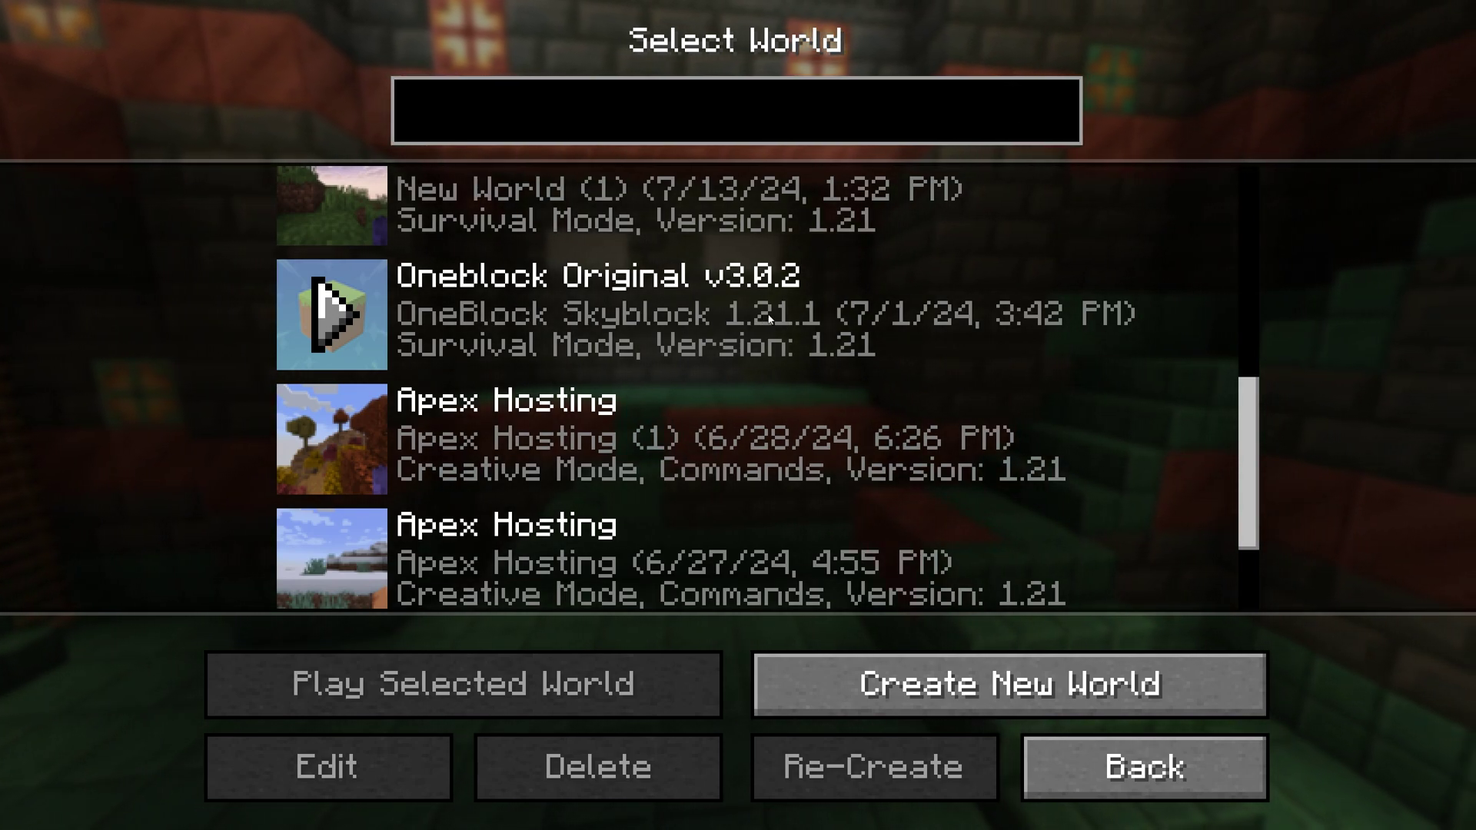
click(538, 312)
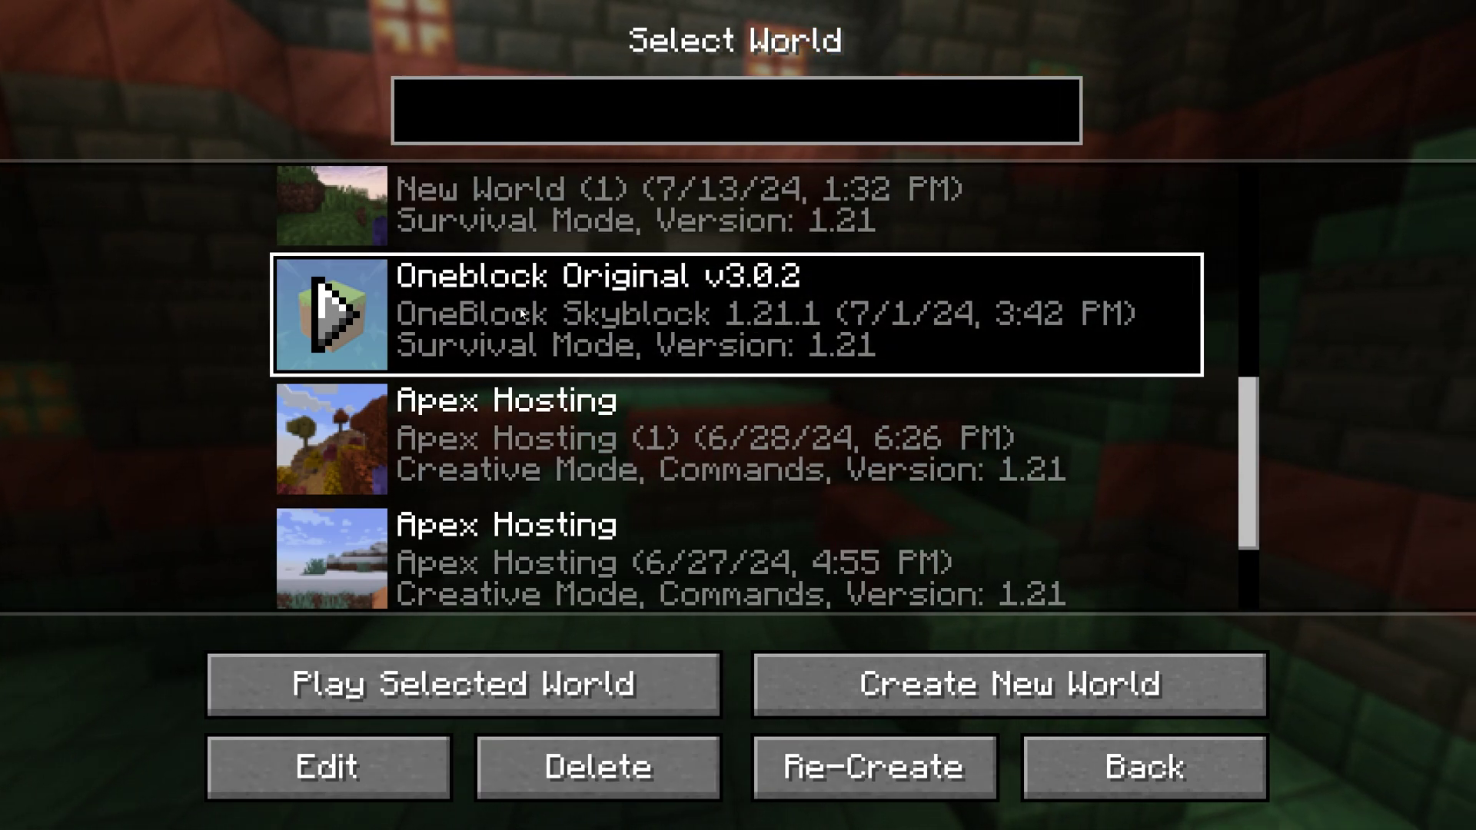
click(336, 306)
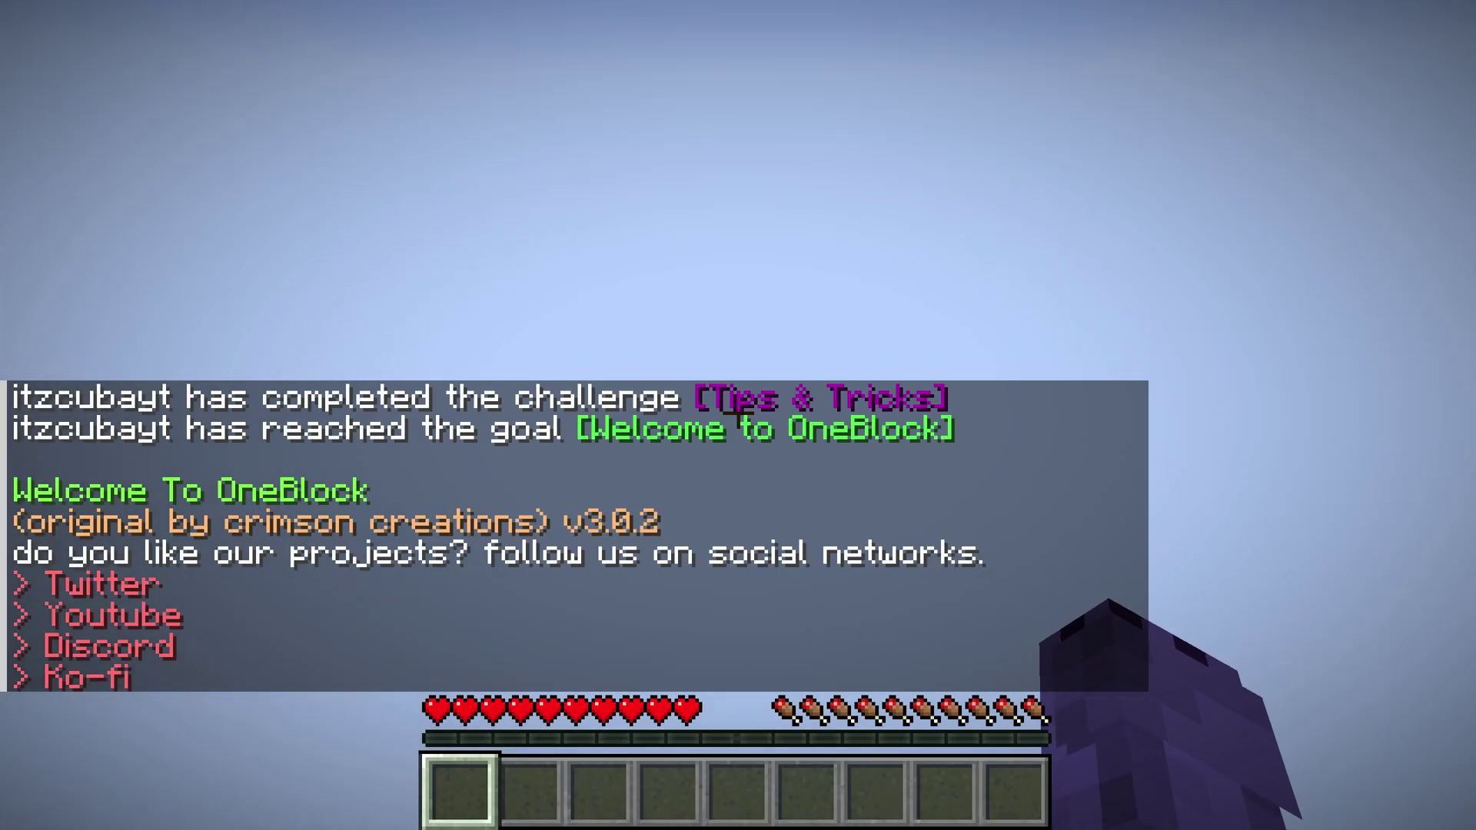
Mine the central grass block to collect dirt, checking the camera perspectives.
key(F5)
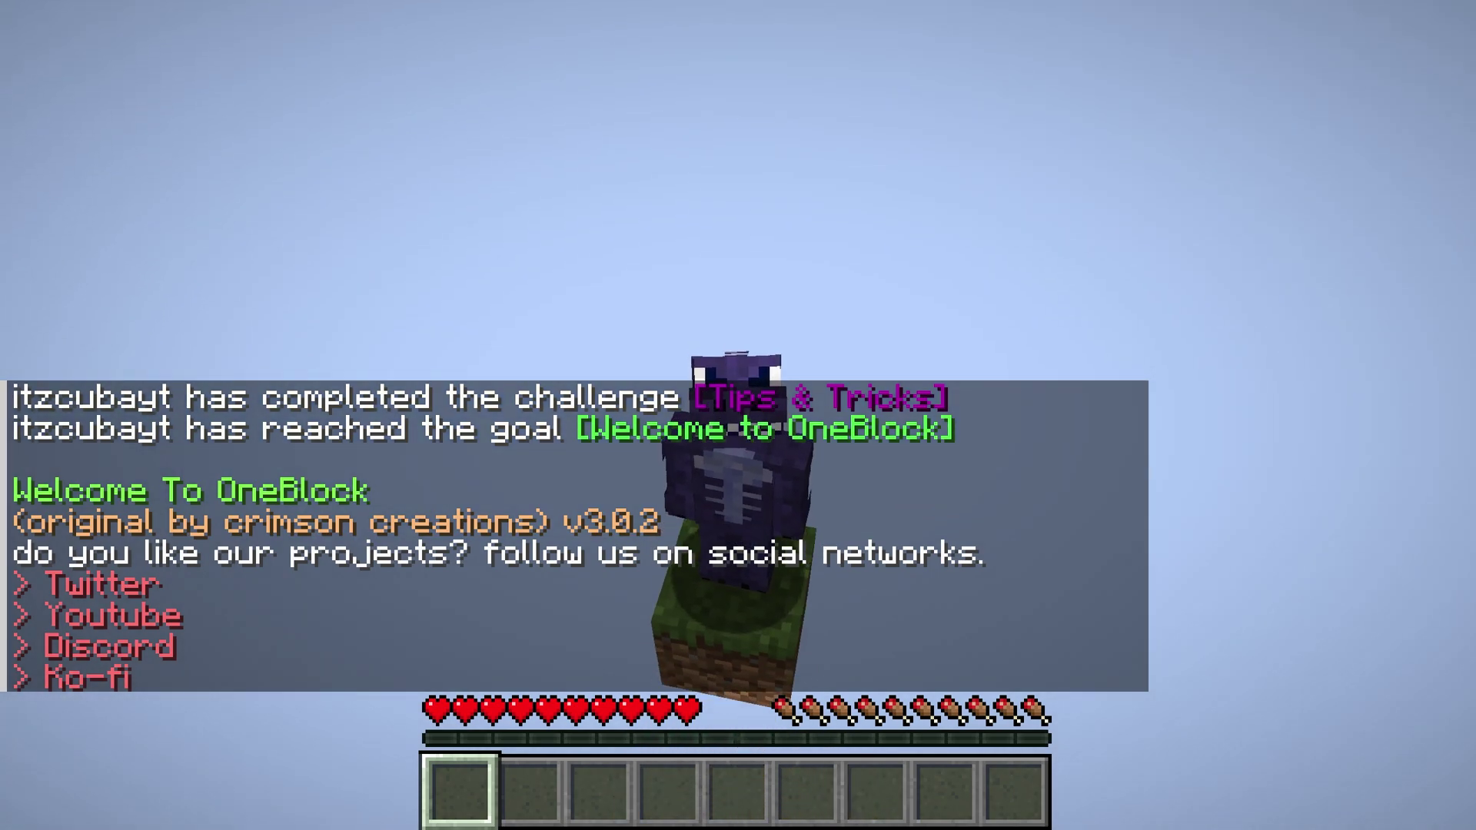
key(F5)
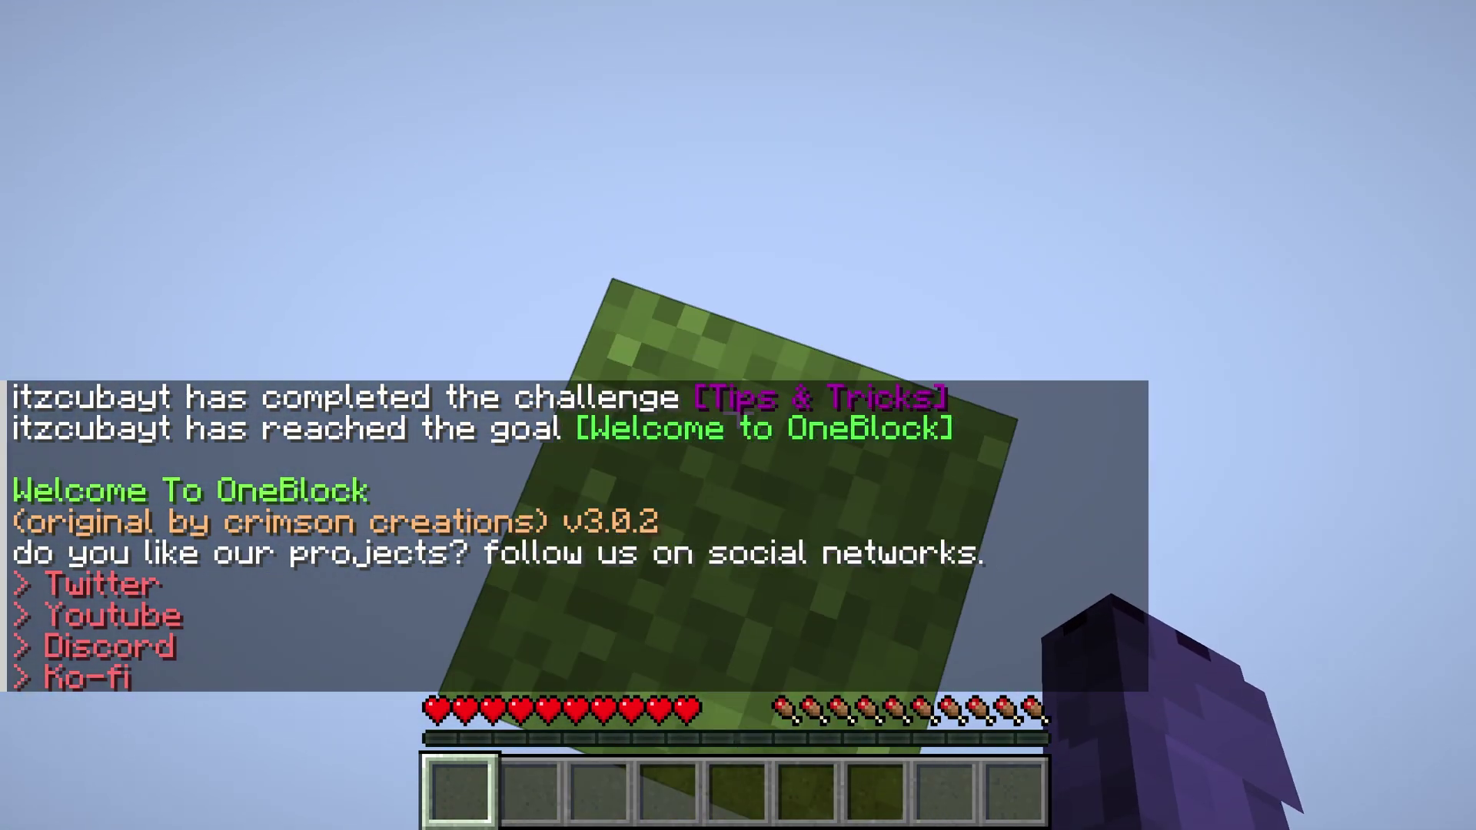
click(739, 415)
drag(738, 415, 738, 415)
key(F5)
key(F5)
key(F5)
key(F5)
key(F5)
key(F5)
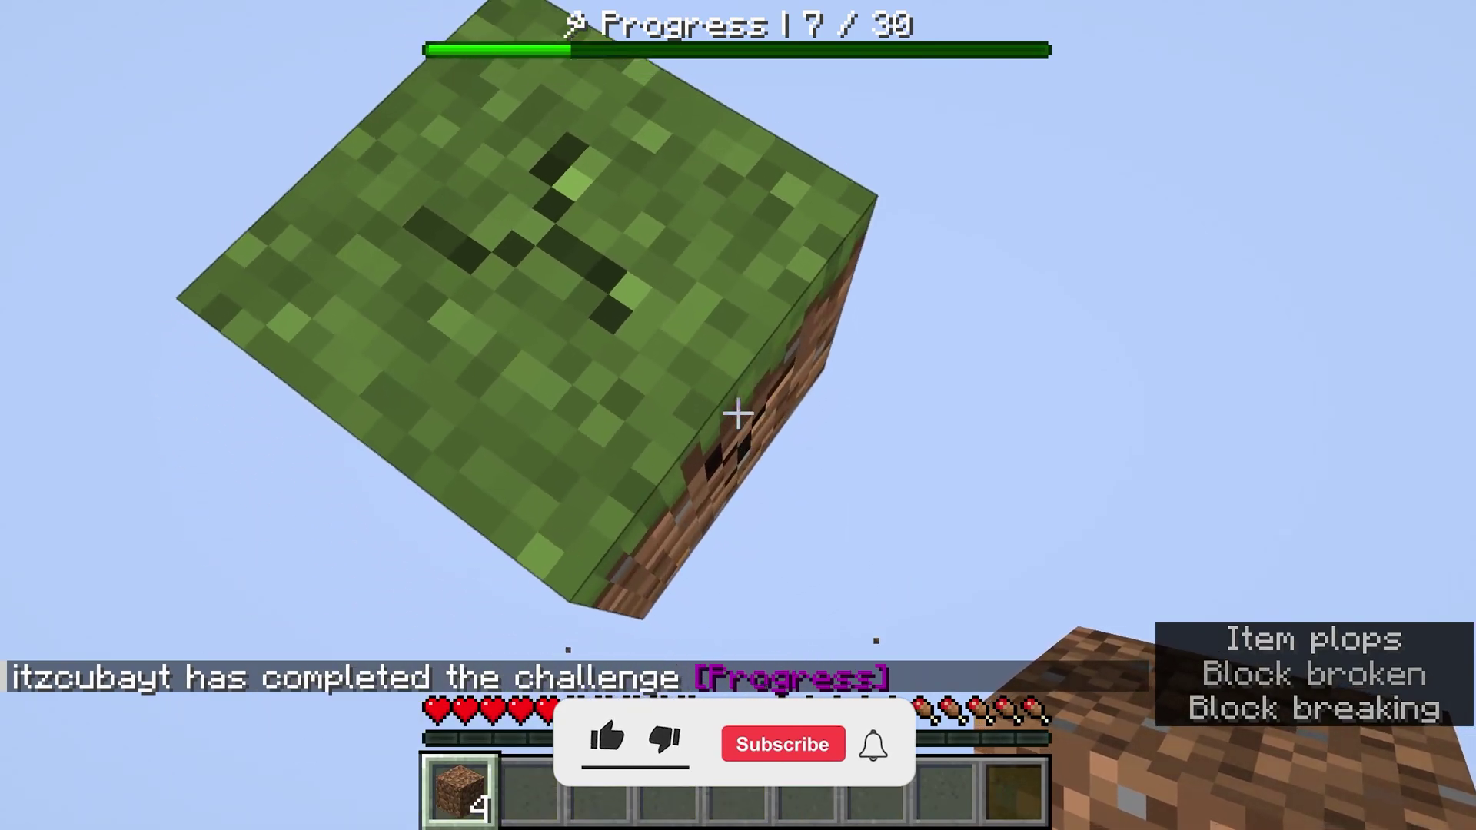
Place four dirt blocks around the grass block in a cross shape.
right_click(738, 415)
right_click(738, 415)
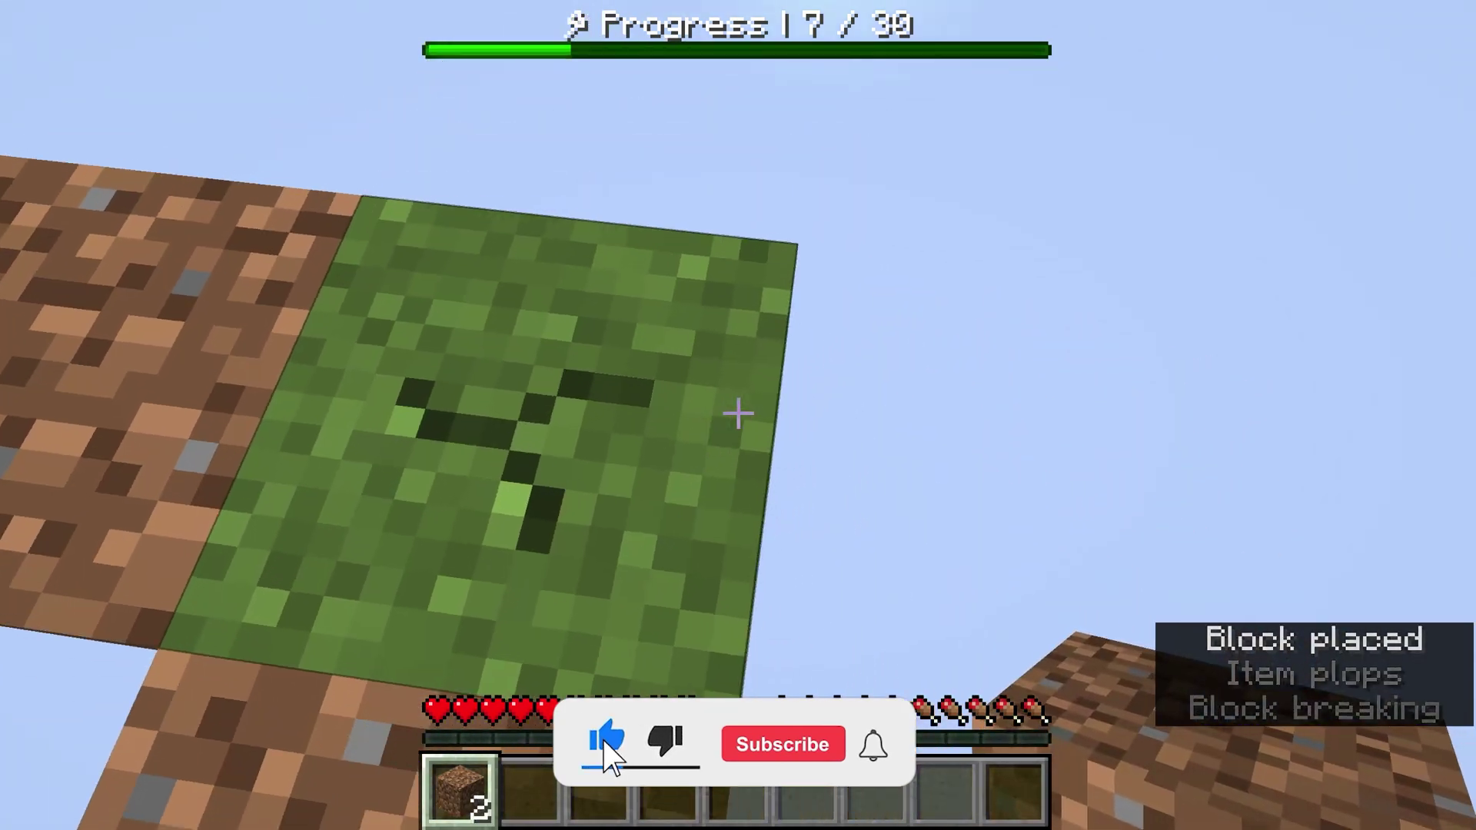
right_click(738, 416)
right_click(738, 415)
In front third-person view, walk back onto the central block and punch it.
key(F5)
key(F5)
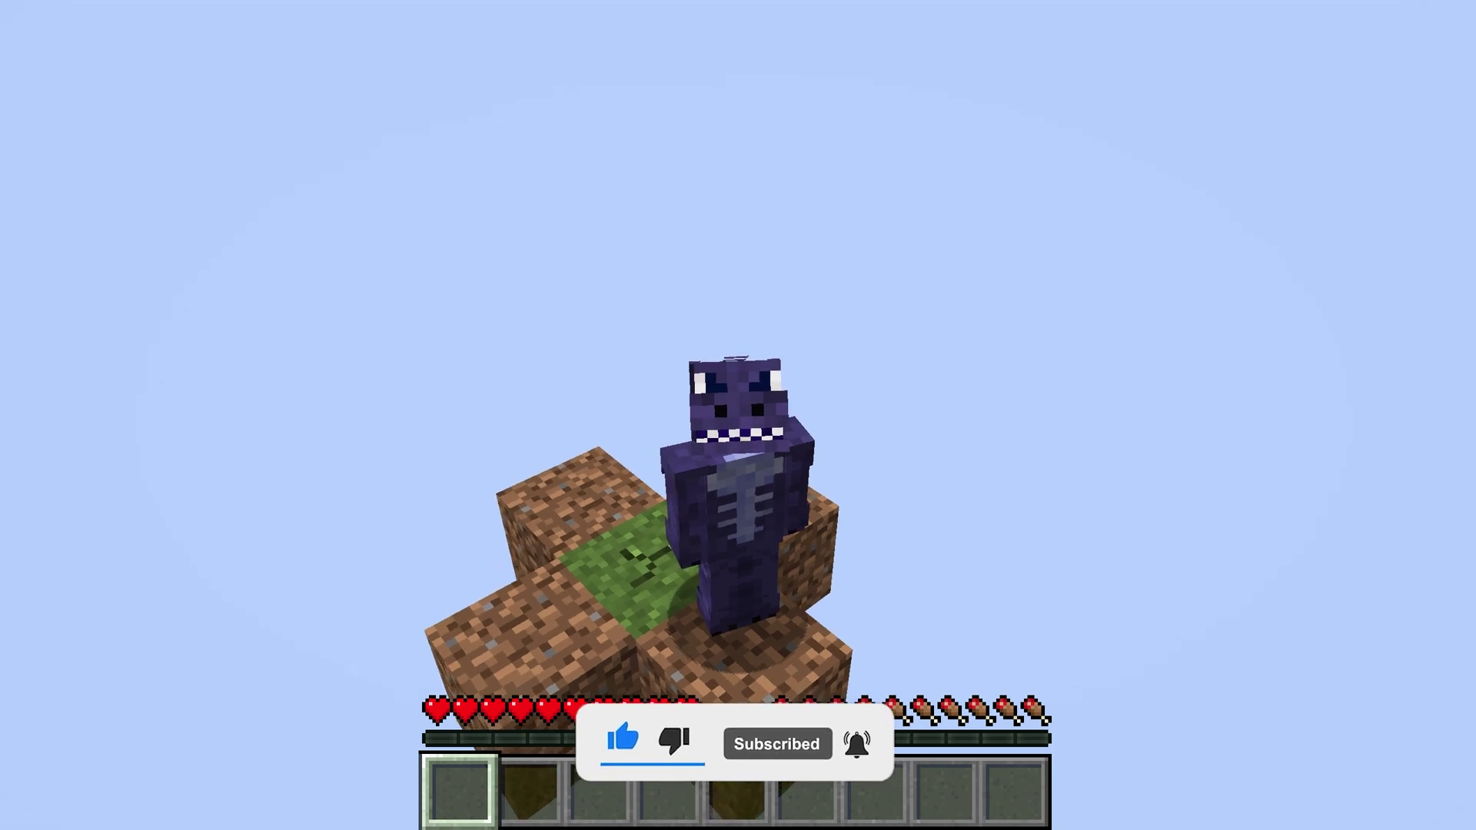
key(s)
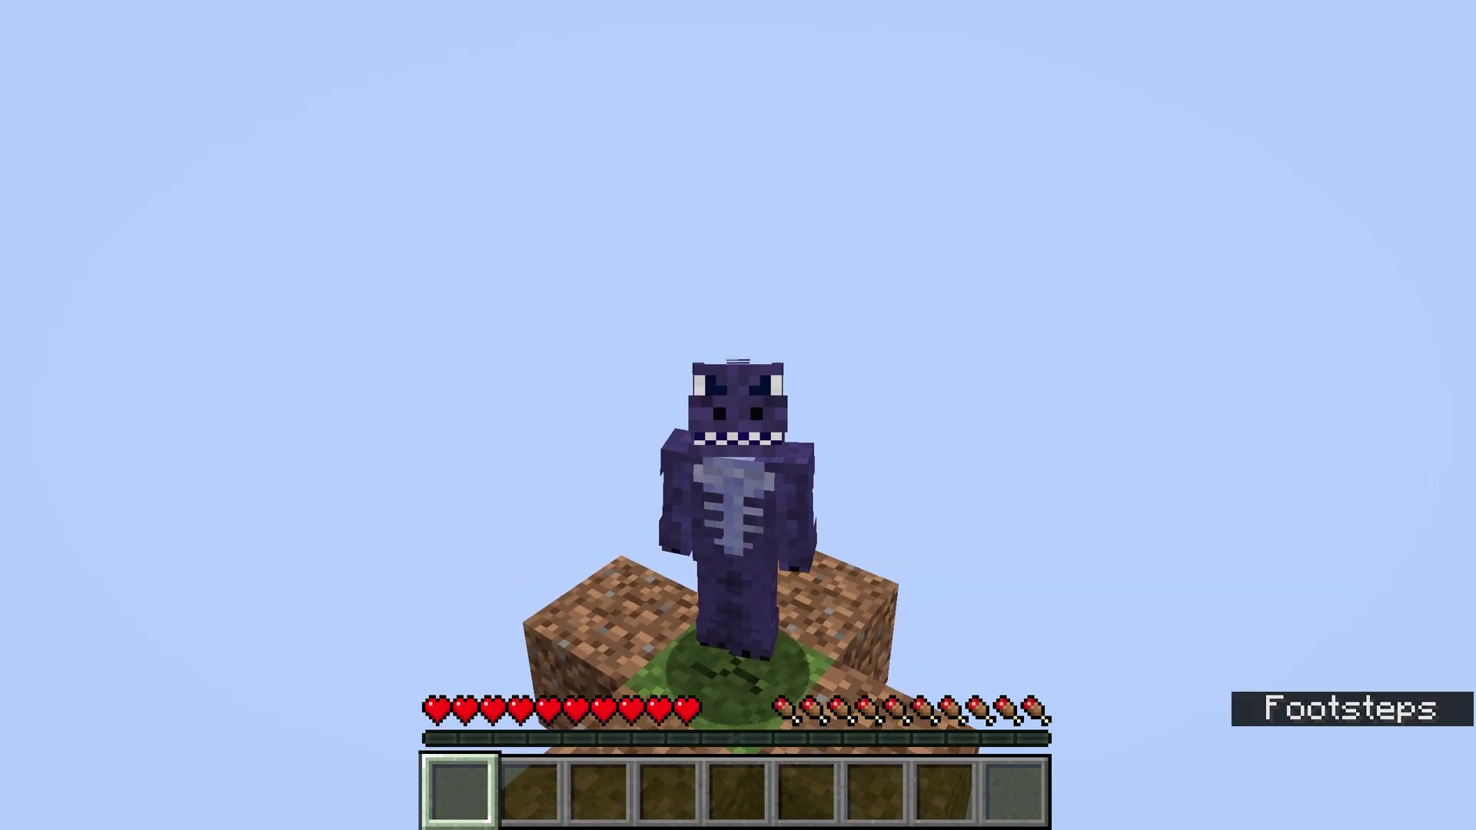
click(738, 416)
click(738, 415)
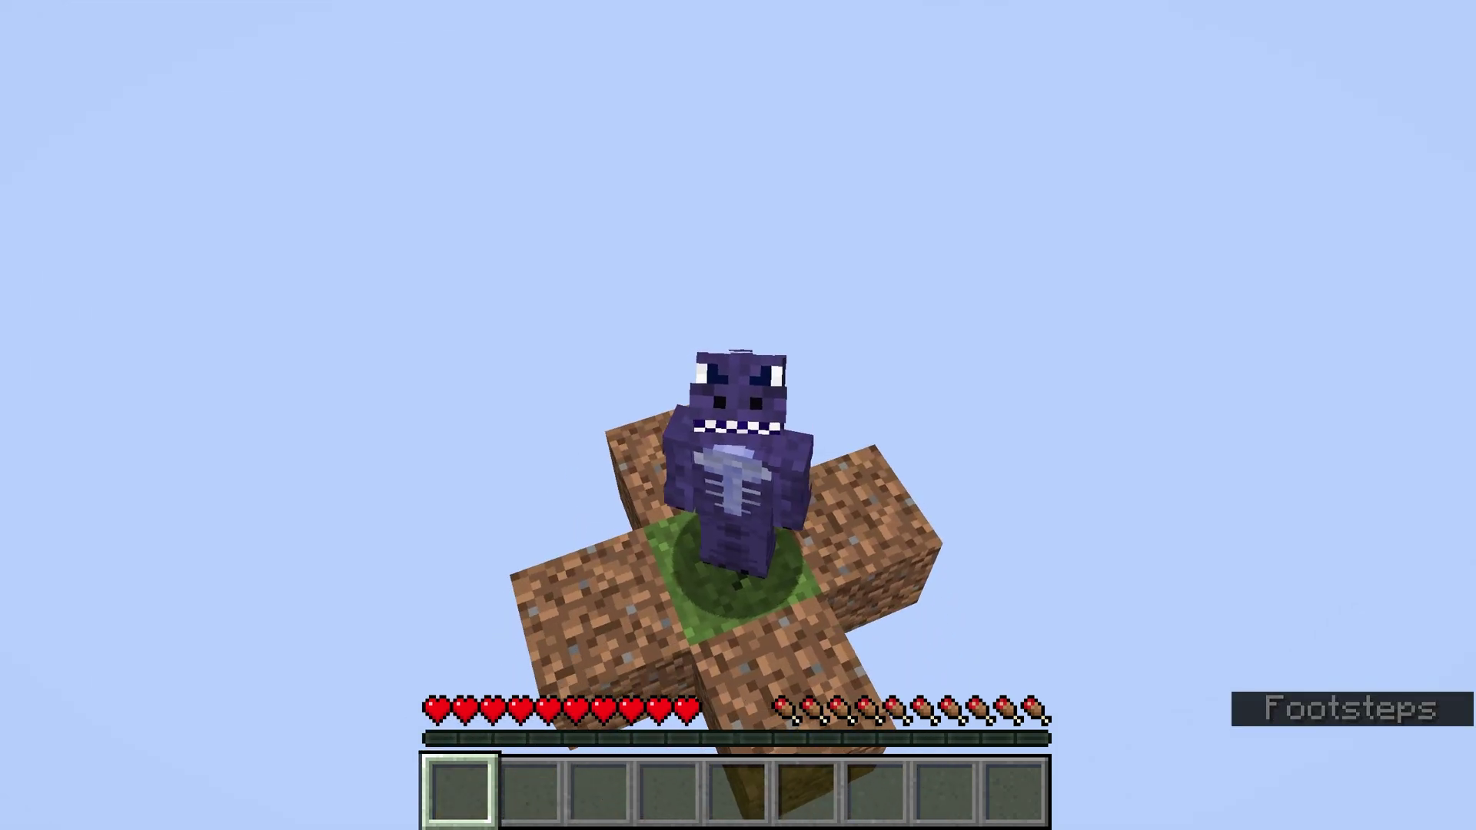